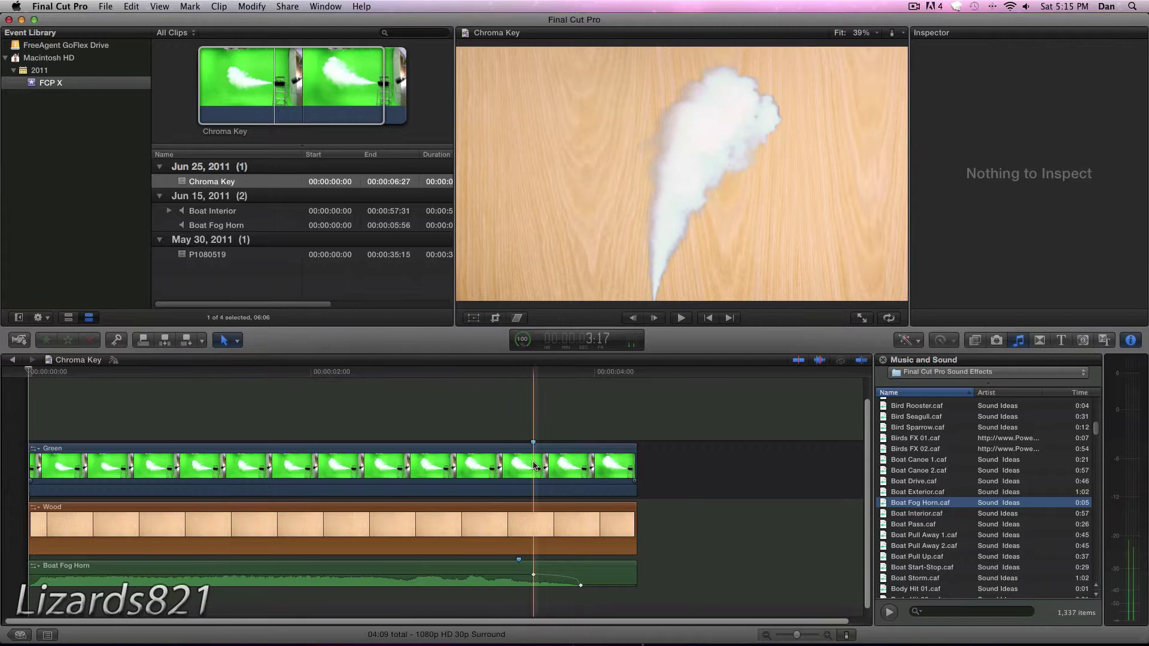
Step: Delete all three clips and place the Chroma Key clip in the empty timeline
{"action": "left_click_drag", "start_coordinate": [708, 598], "coordinate": [287, 442]}
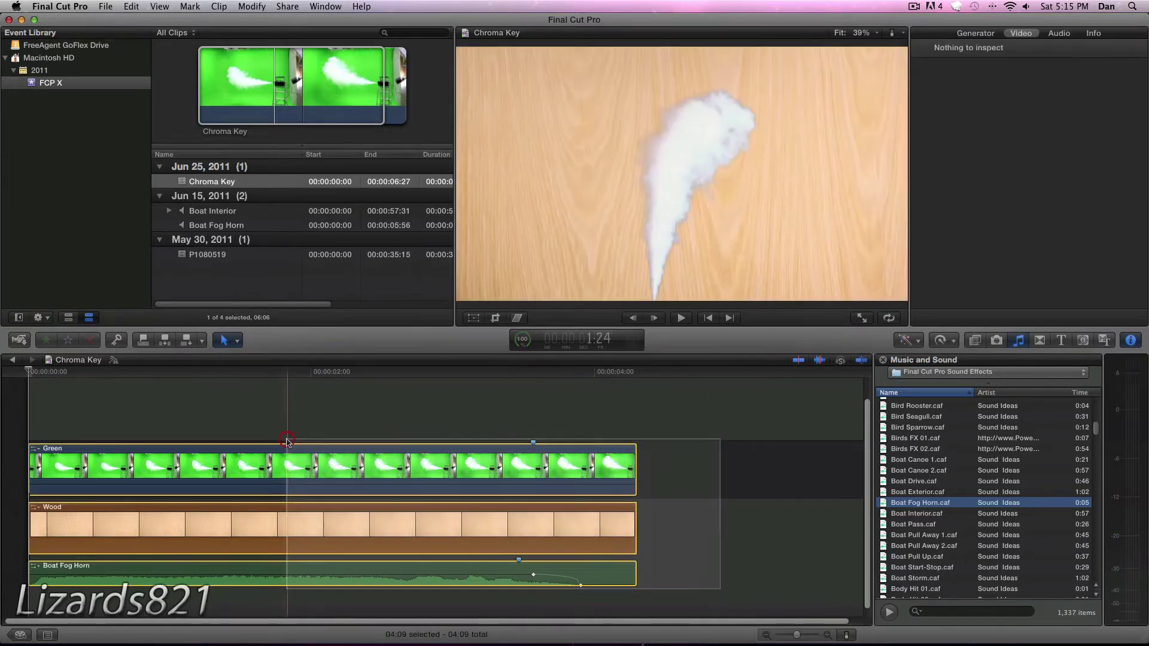
{"action": "key", "text": "BackSpace"}
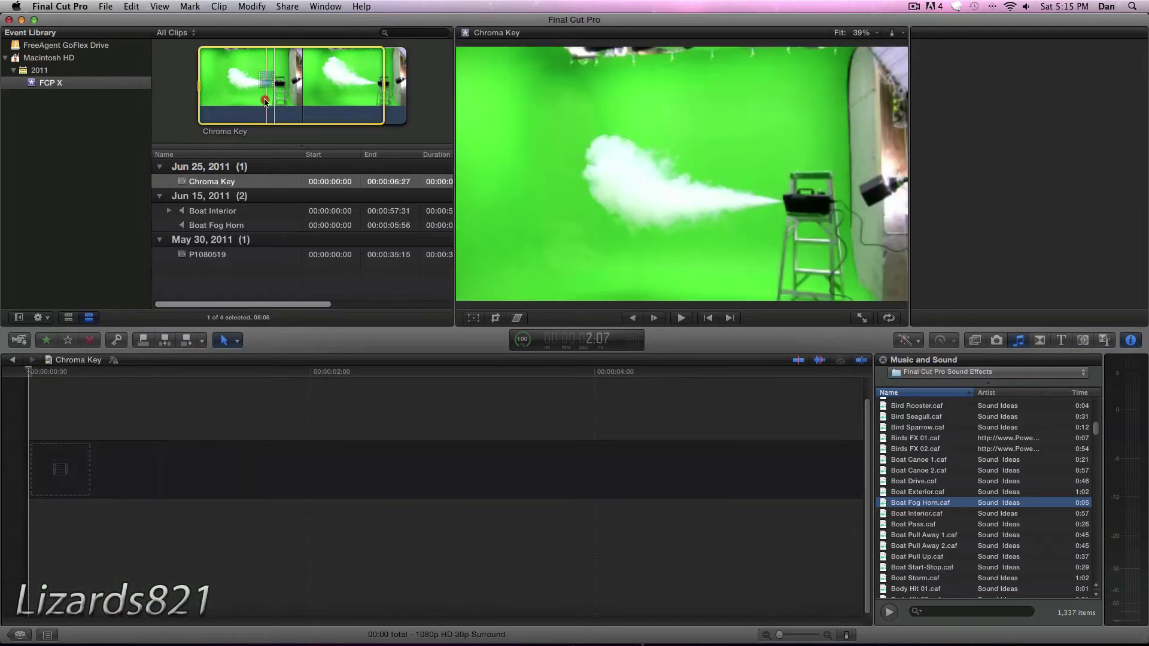
{"action": "left_click_drag", "start_coordinate": [266, 90], "coordinate": [144, 467]}
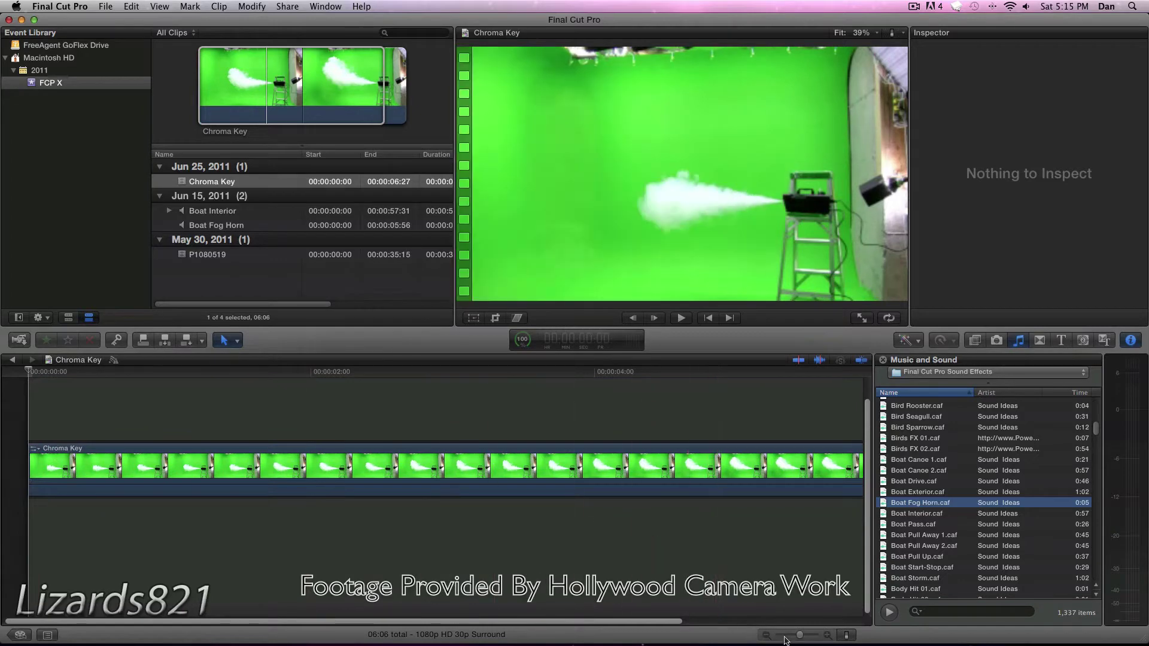
{"action": "left_click_drag", "start_coordinate": [799, 634], "coordinate": [802, 634]}
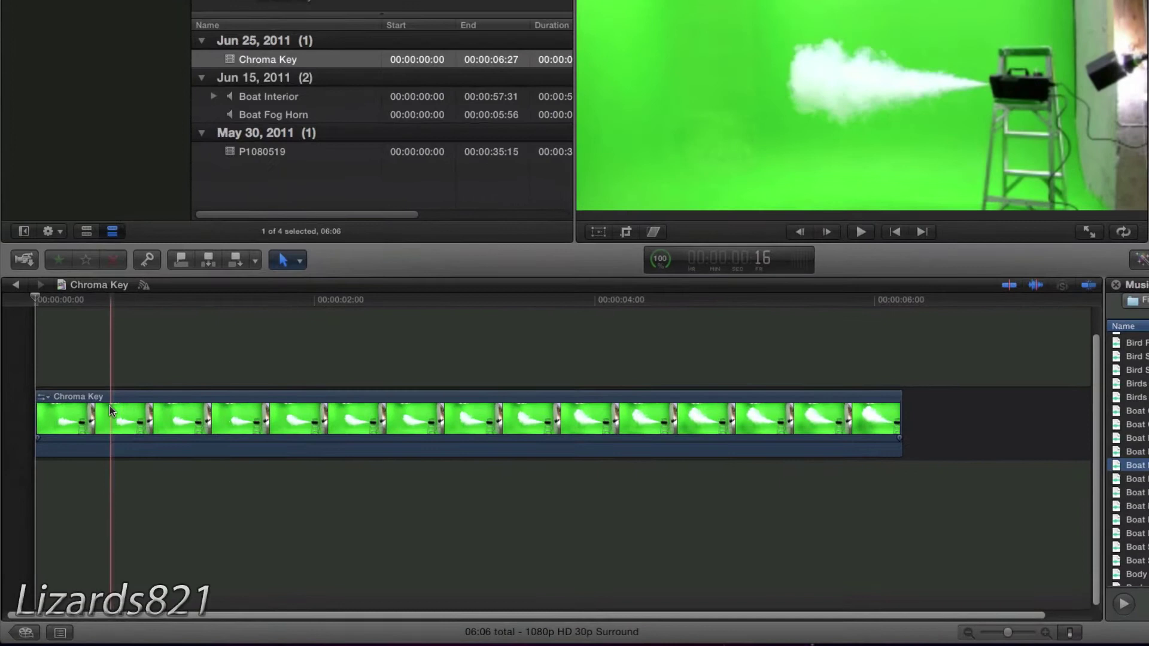
Step: Blade off and delete the opening of the Chroma Key clip, shortening the project to 05:17
{"action": "key", "text": "b"}
{"action": "left_click", "coordinate": [123, 410]}
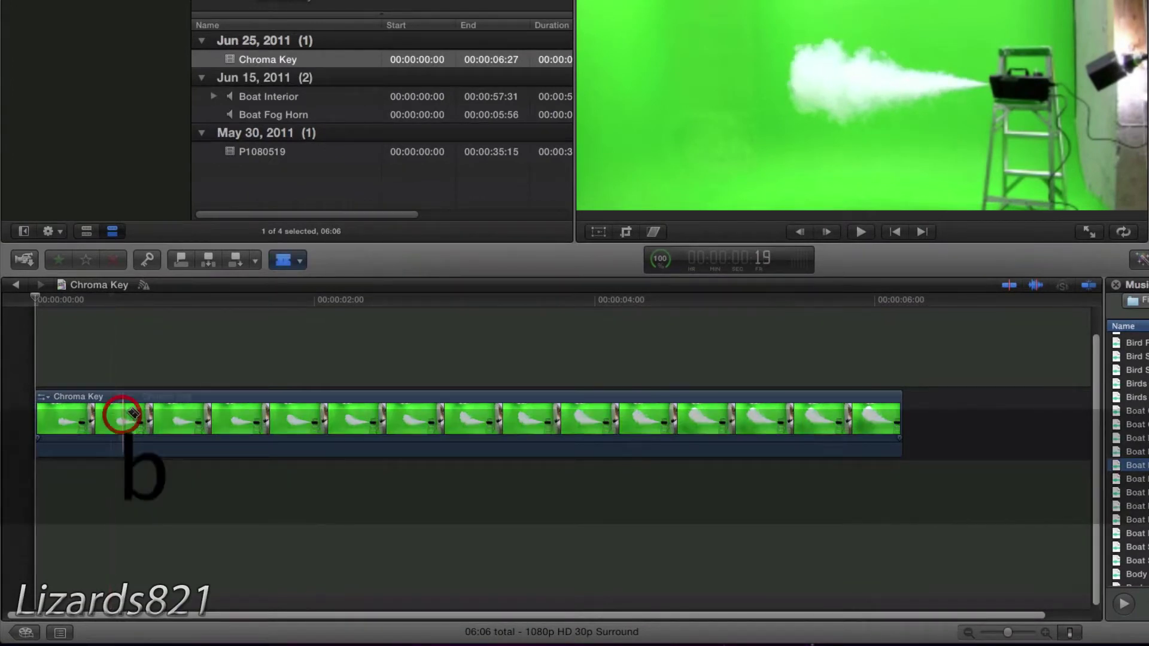
{"action": "key", "text": "a"}
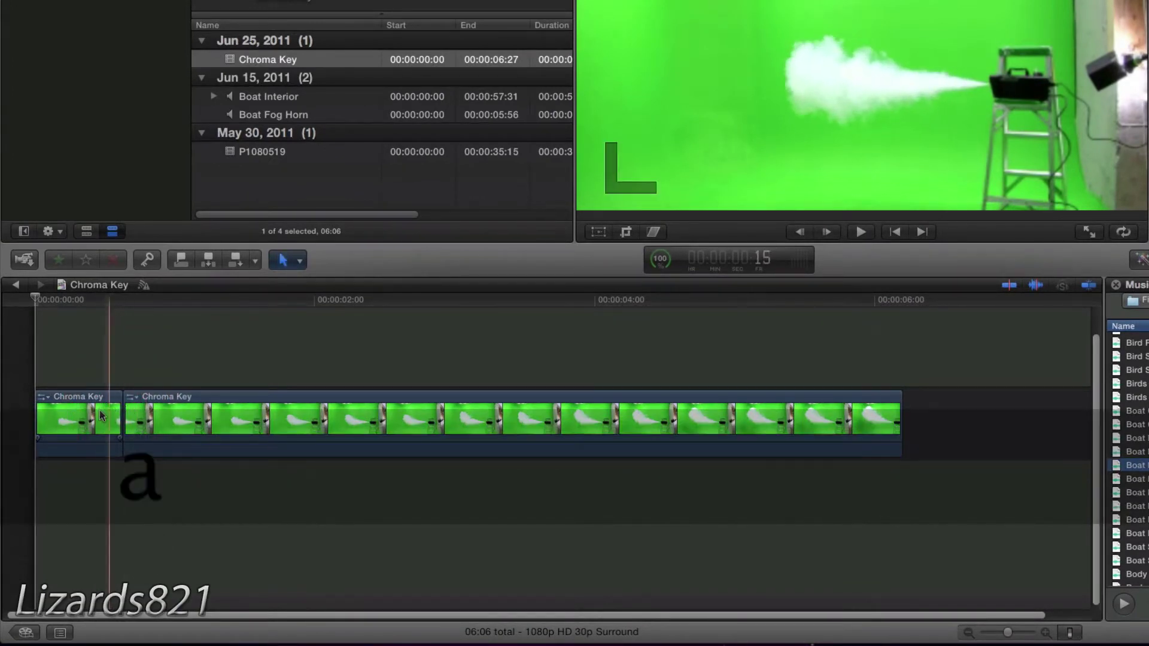
{"action": "left_click", "coordinate": [100, 416]}
{"action": "key", "text": "Delete"}
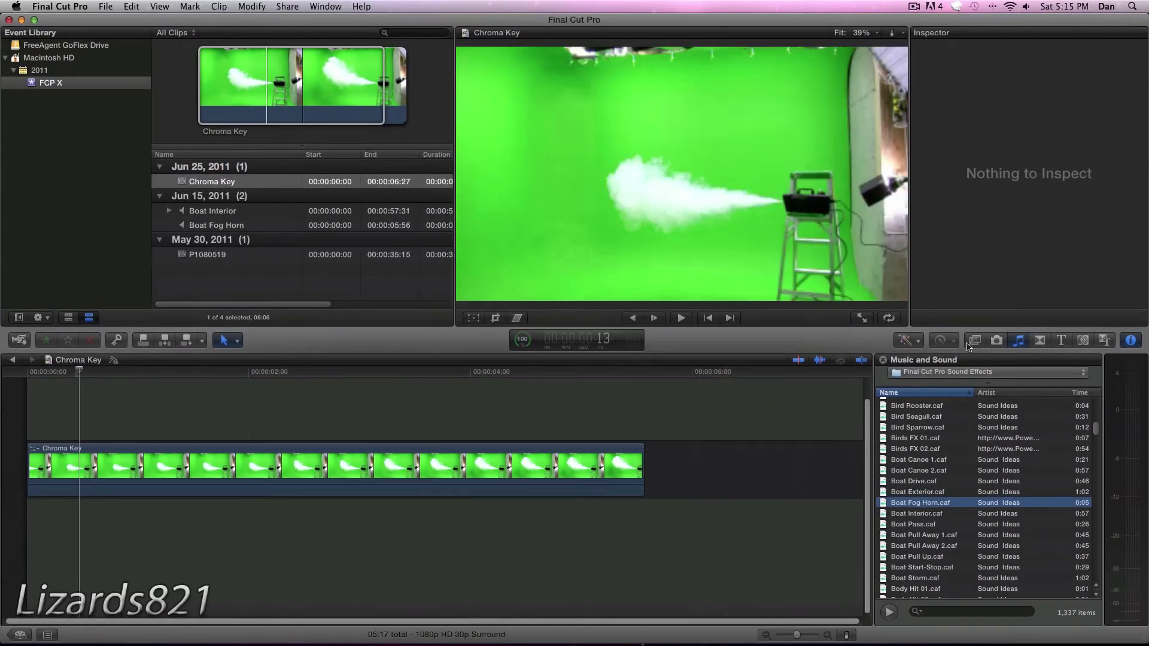
Step: Apply the Keyer effect from the Keying effects to the Chroma Key clip
{"action": "left_click", "coordinate": [974, 340]}
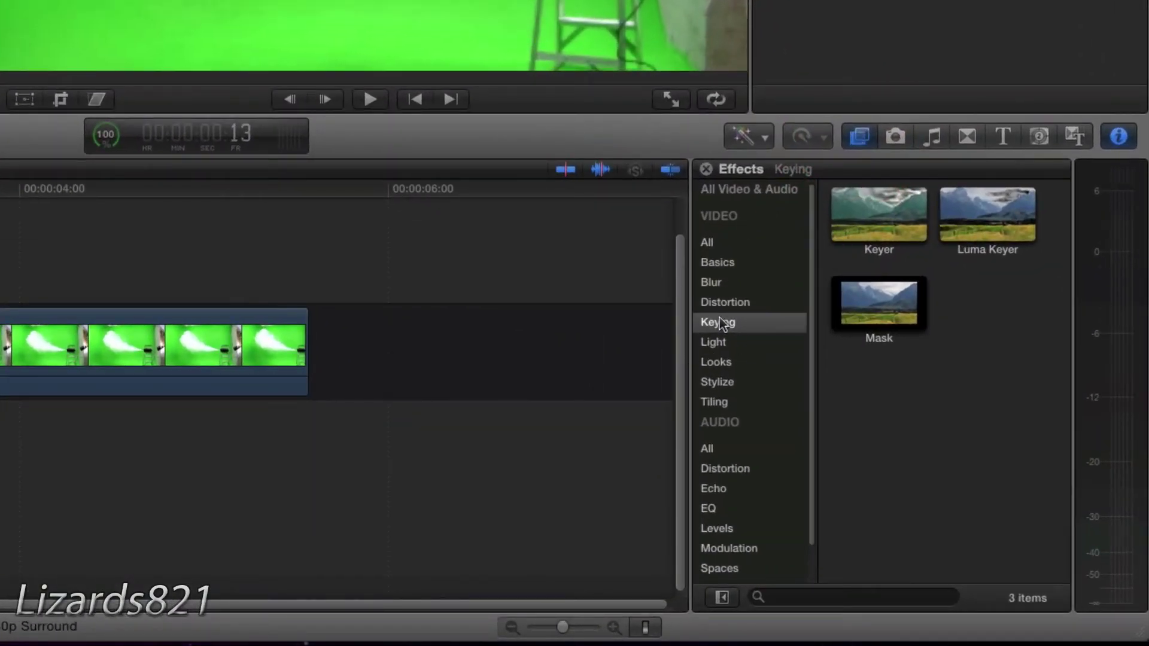
{"action": "left_click_drag", "start_coordinate": [882, 231], "coordinate": [17, 371]}
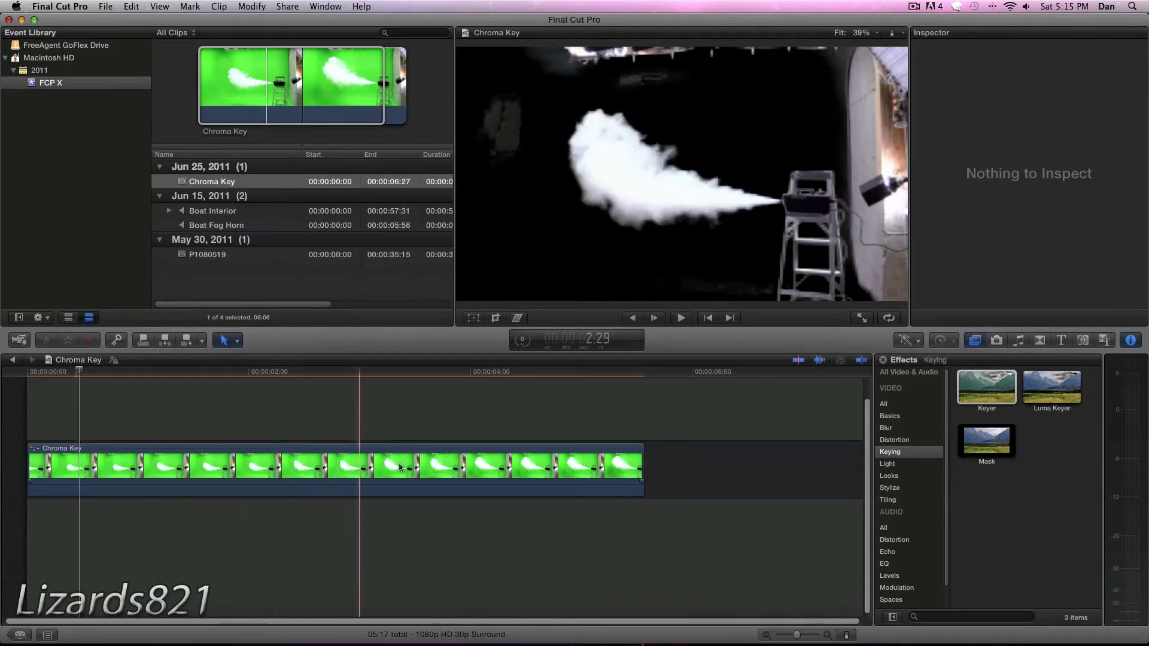
Step: Crop the keyed clip to Top 150, Bottom 242, Left 320 and Right 562 pixels
{"action": "left_click", "coordinate": [449, 474]}
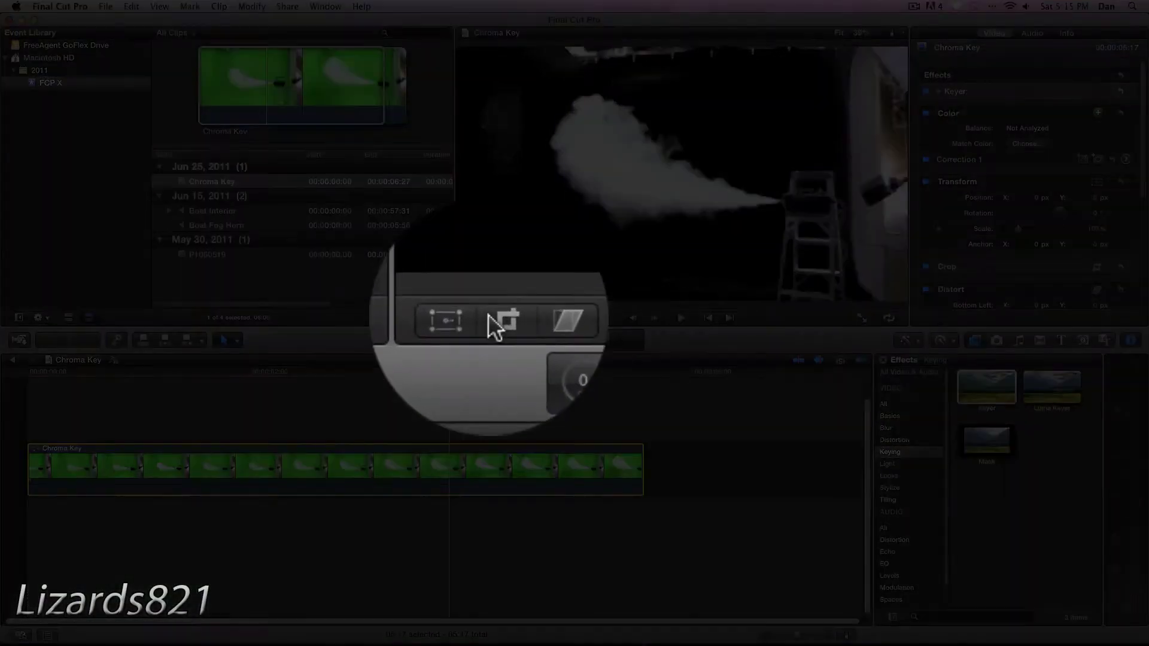
{"action": "left_click", "coordinate": [494, 317]}
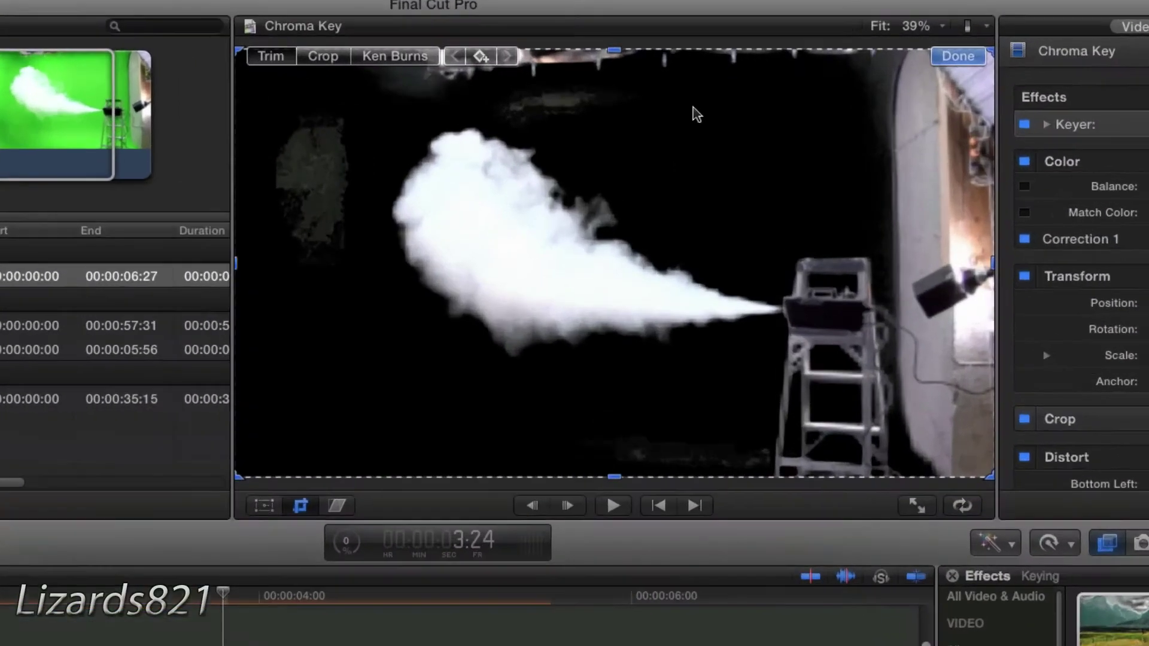
{"action": "left_click_drag", "start_coordinate": [613, 50], "coordinate": [573, 127]}
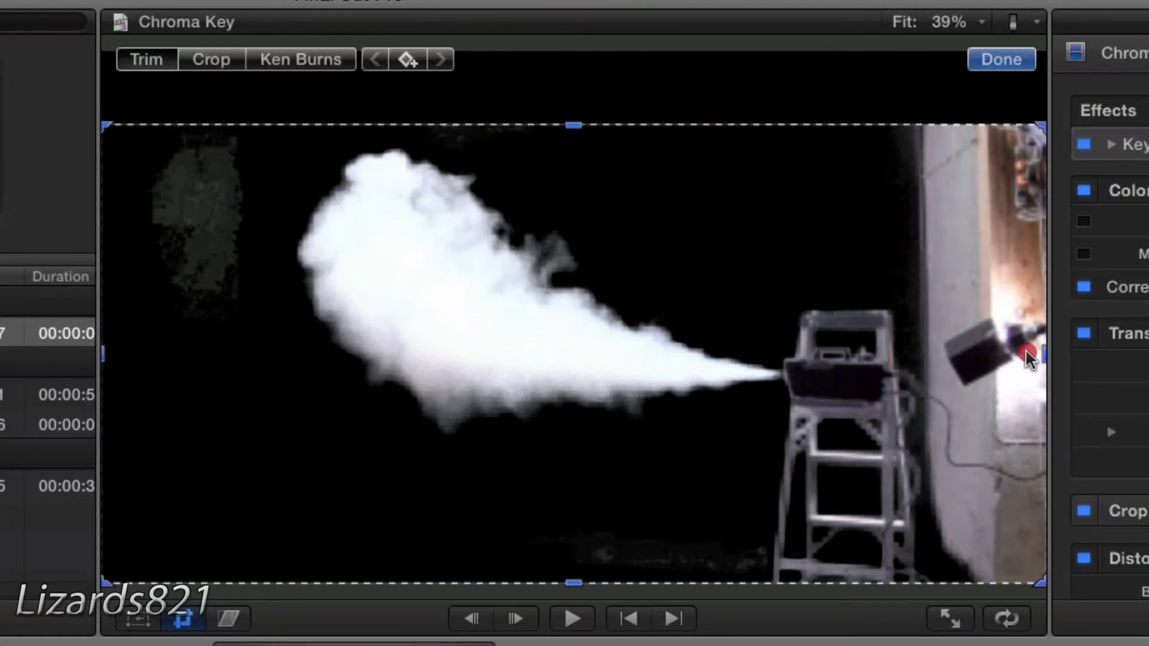
{"action": "left_click_drag", "start_coordinate": [1027, 357], "coordinate": [769, 355]}
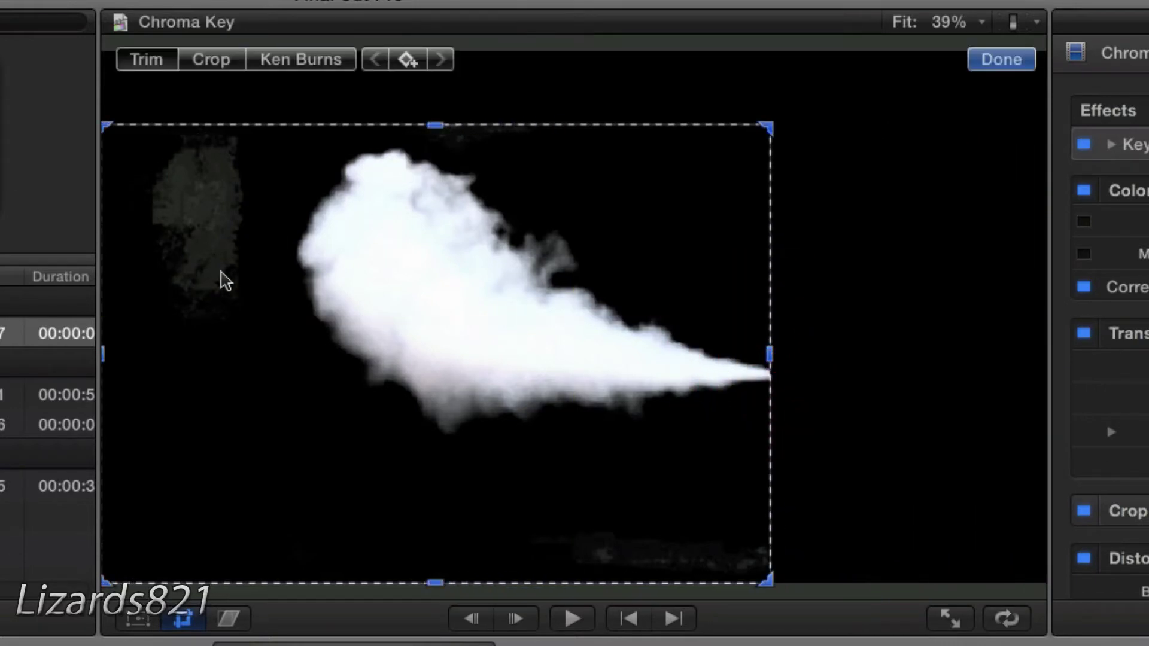
{"action": "left_click_drag", "start_coordinate": [104, 357], "coordinate": [261, 367]}
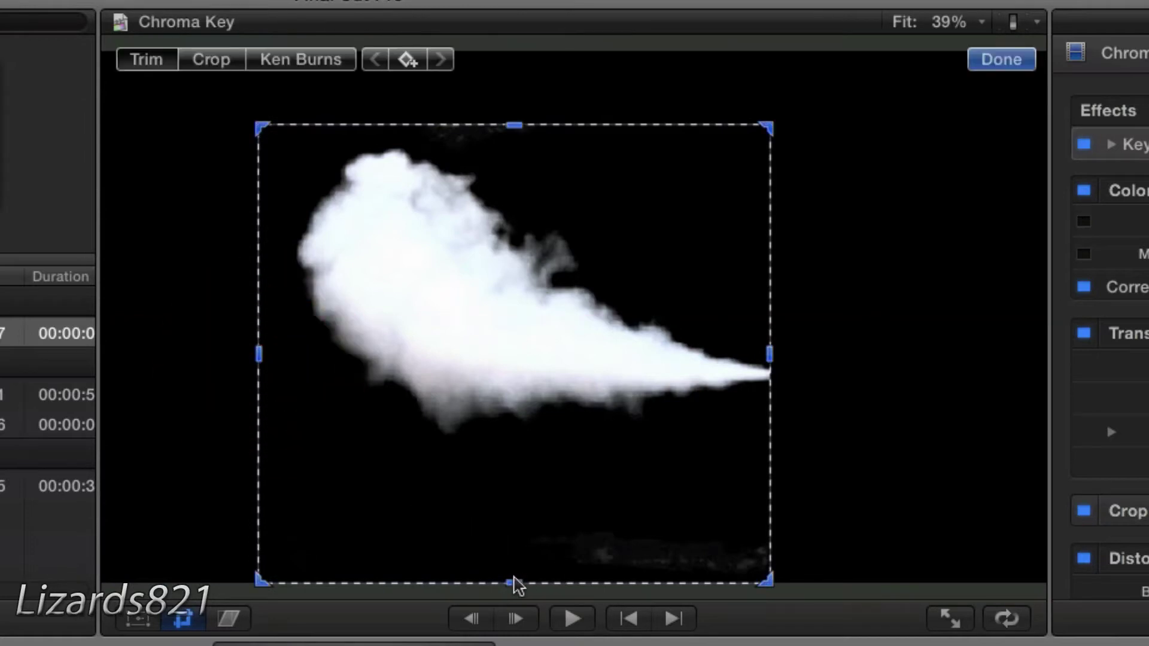
{"action": "left_click_drag", "start_coordinate": [513, 583], "coordinate": [505, 459]}
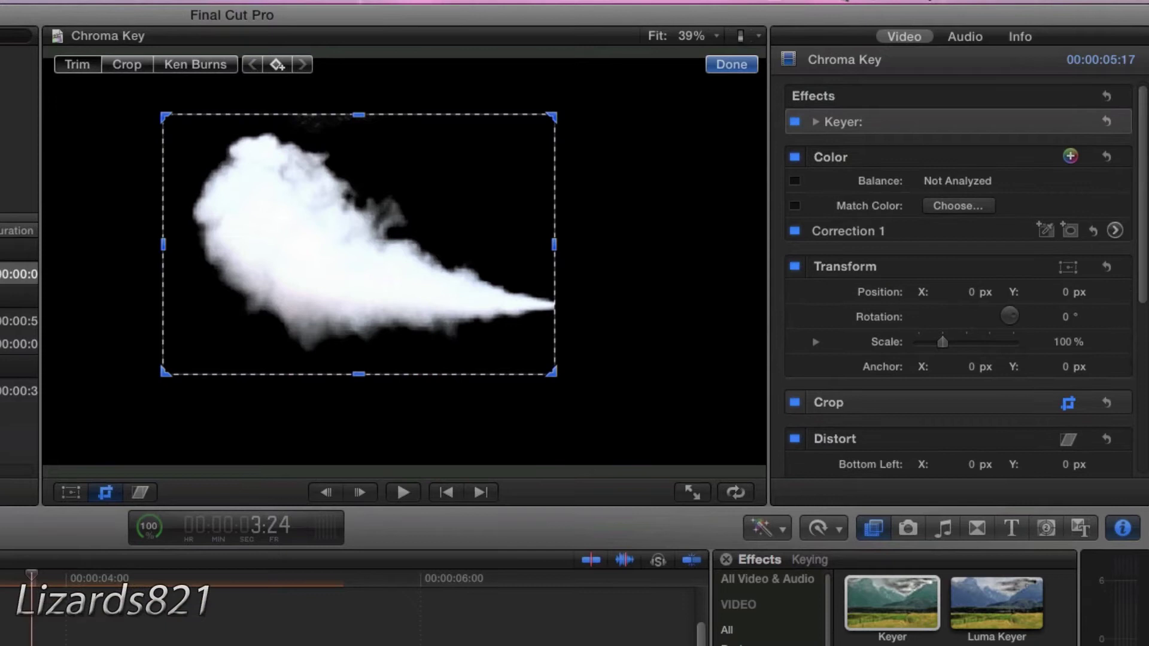
Step: Set the smoke clip's Transform Rotation to 270 and nudge its position so it rises upward
{"action": "left_click", "coordinate": [146, 495]}
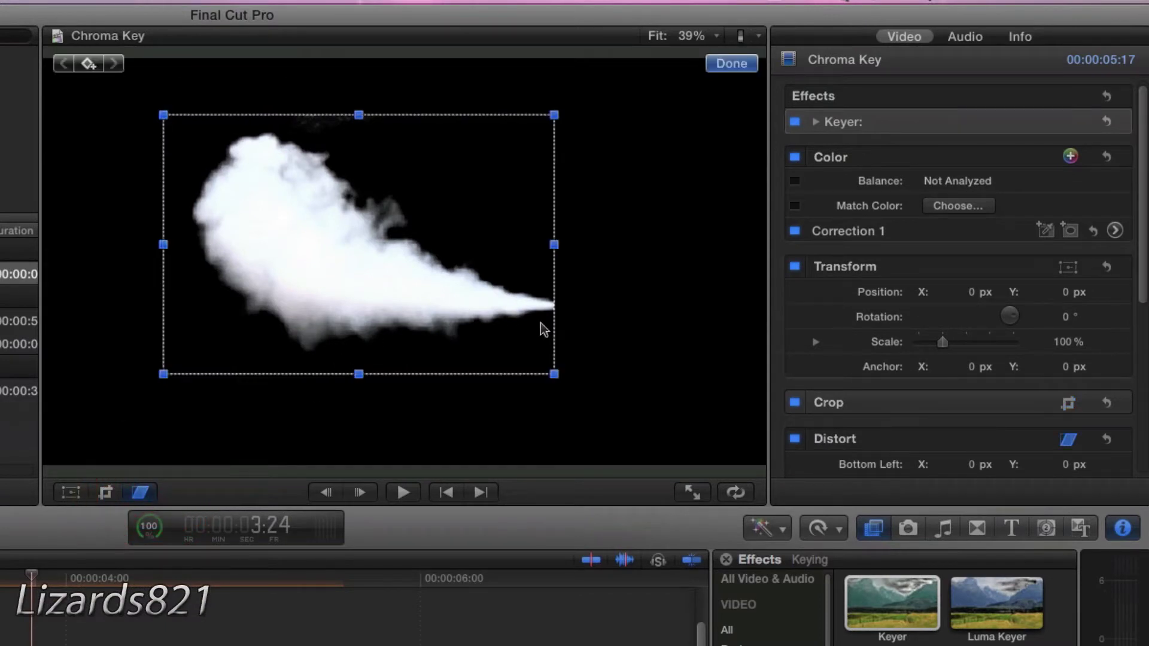
{"action": "left_click_drag", "start_coordinate": [403, 274], "coordinate": [405, 333]}
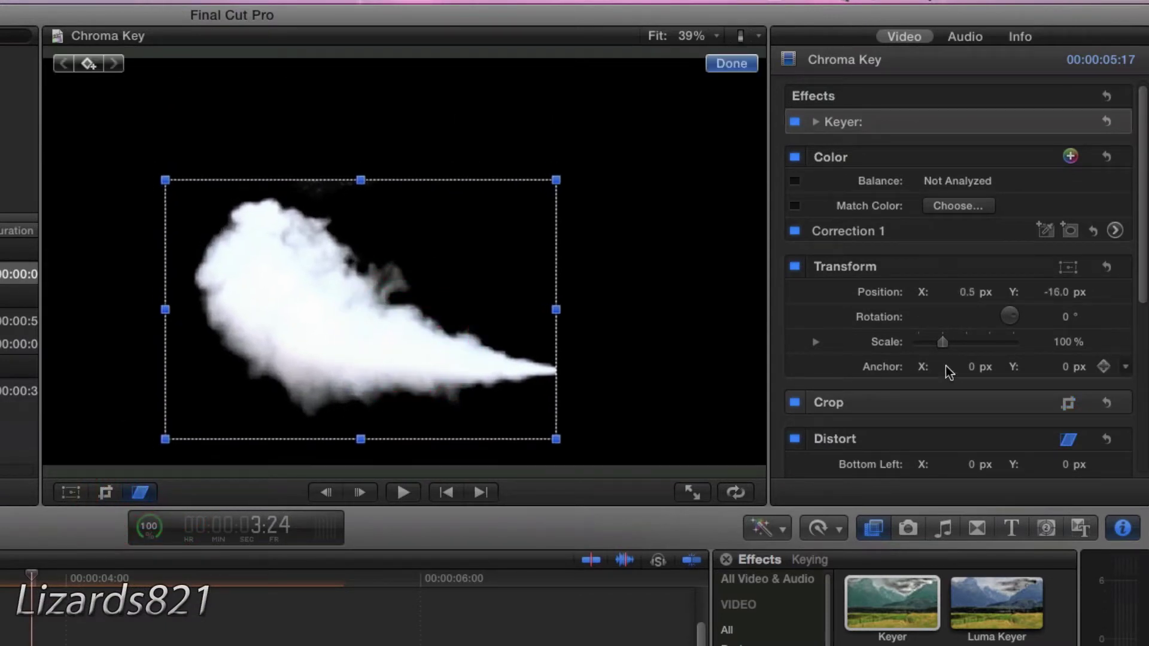
{"action": "scroll", "coordinate": [948, 371], "scroll_direction": "down", "scroll_amount": 5}
{"action": "scroll", "coordinate": [934, 374], "scroll_direction": "up", "scroll_amount": 5}
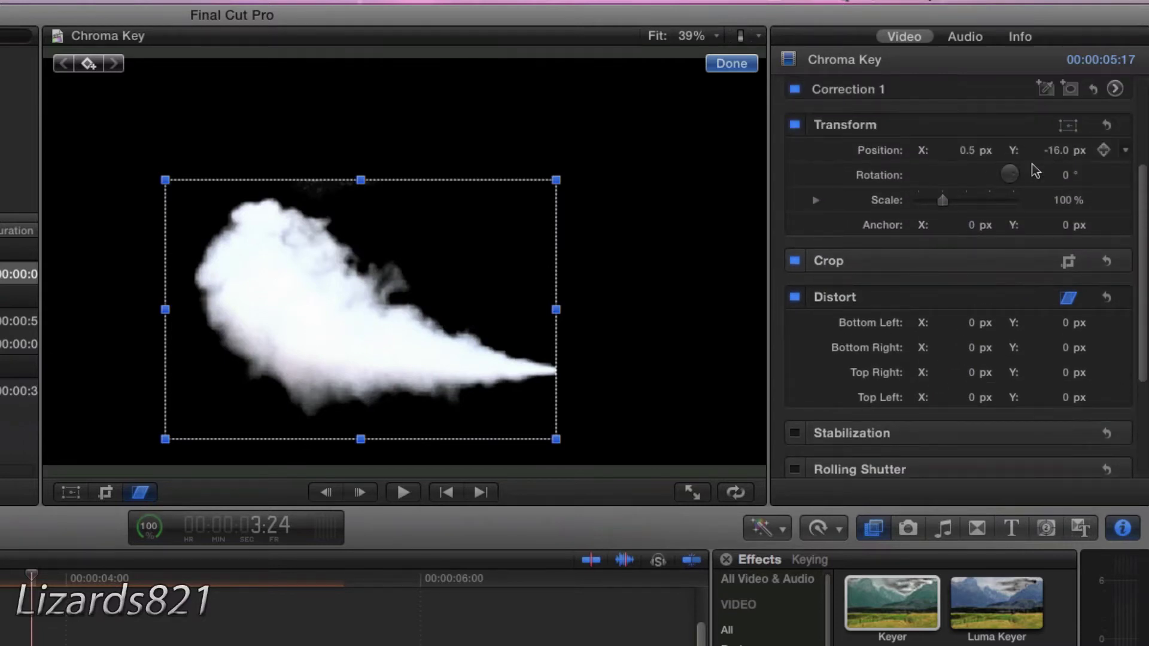
{"action": "left_click", "coordinate": [1064, 176]}
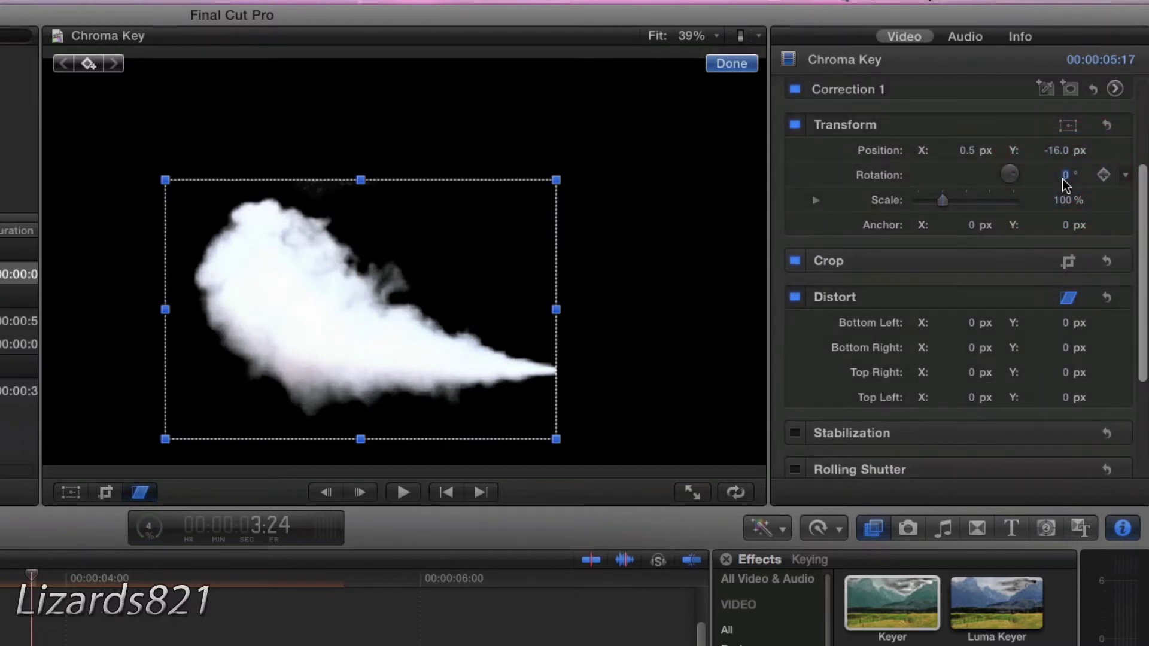
{"action": "type", "text": "270"}
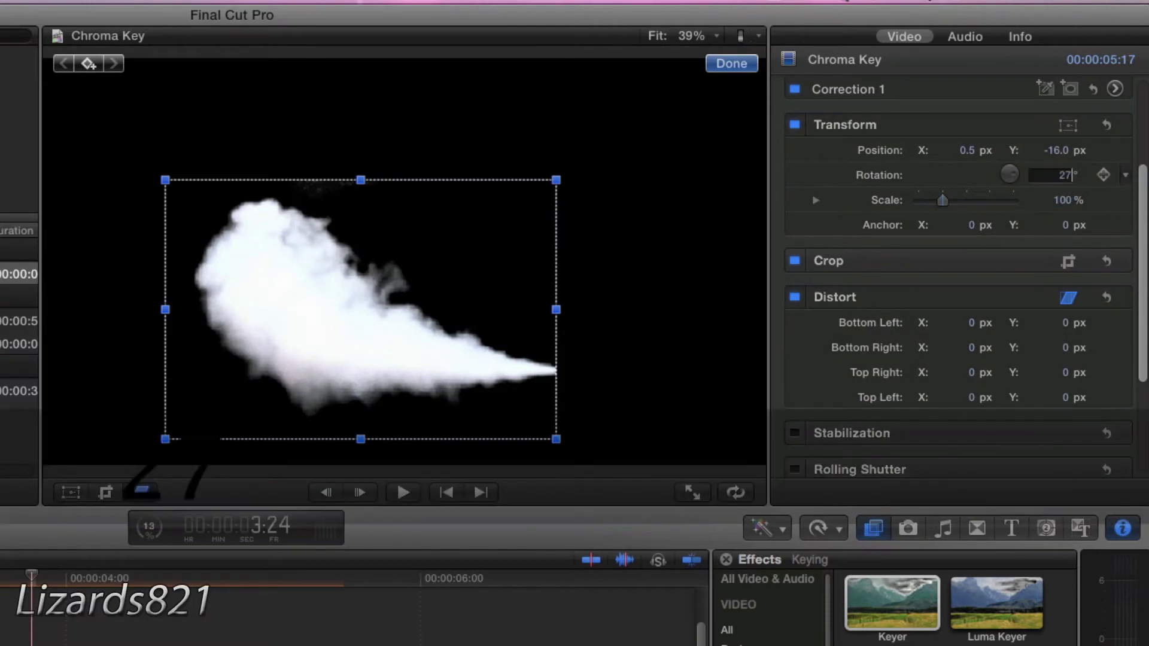
{"action": "key", "text": "Return"}
{"action": "left_click_drag", "start_coordinate": [495, 378], "coordinate": [496, 371]}
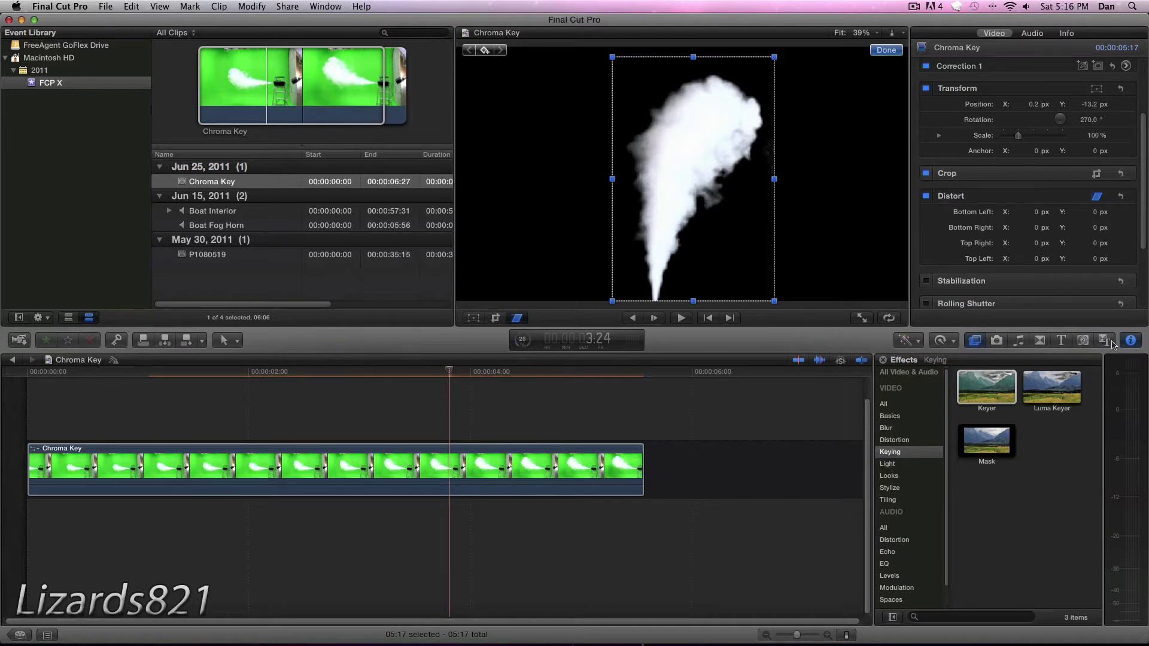
Step: Place the Wood background generator in the timeline beneath the smoke clip
{"action": "left_click", "coordinate": [1082, 340]}
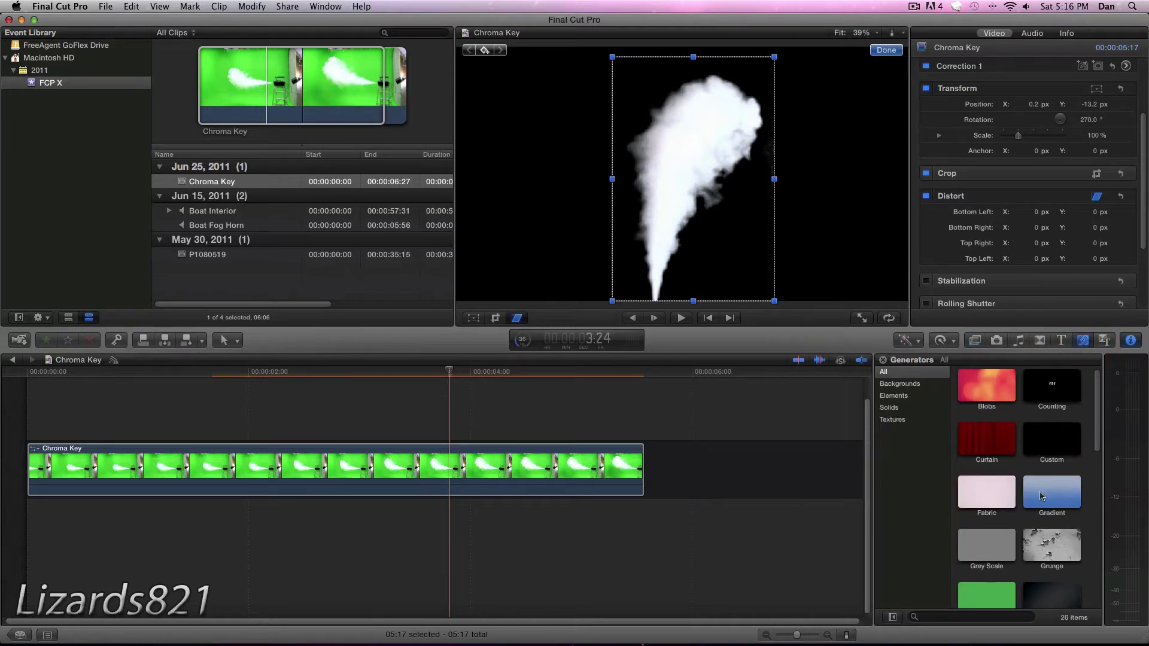
{"action": "scroll", "coordinate": [1040, 495], "scroll_direction": "down", "scroll_amount": 5}
{"action": "left_click_drag", "start_coordinate": [1065, 580], "coordinate": [36, 531]}
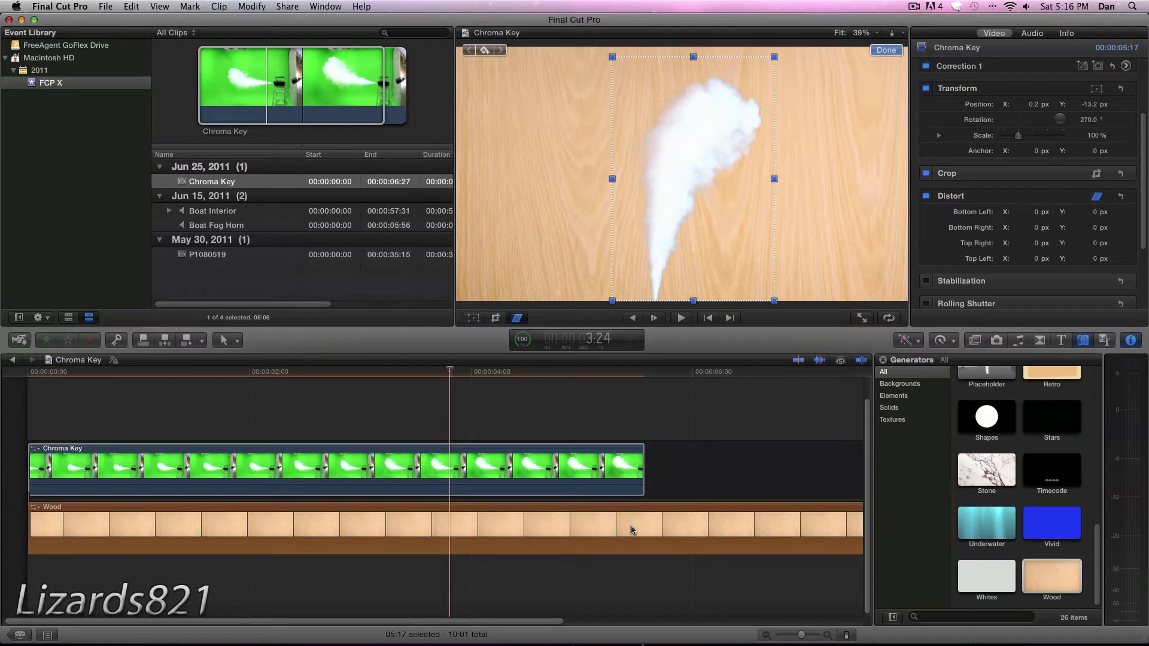
Step: Trim Wood to end where Chroma Key ends, deleting the leftover piece and the gap
{"action": "key", "text": "b"}
{"action": "left_click", "coordinate": [646, 526]}
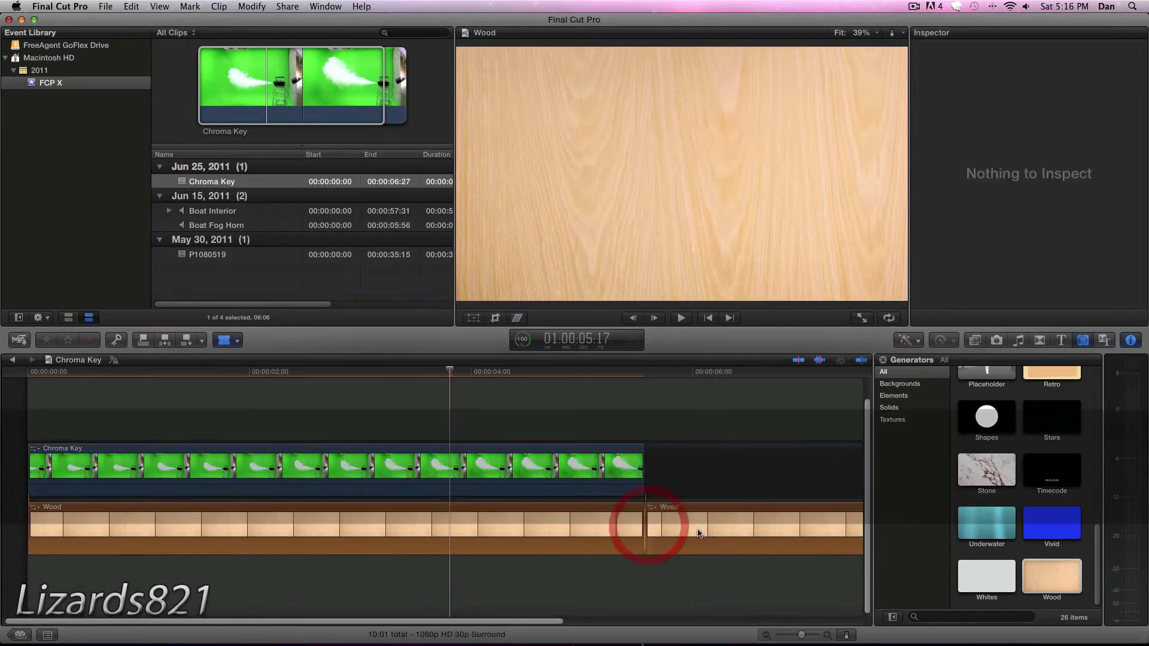
{"action": "key", "text": "a"}
{"action": "left_click", "coordinate": [698, 533]}
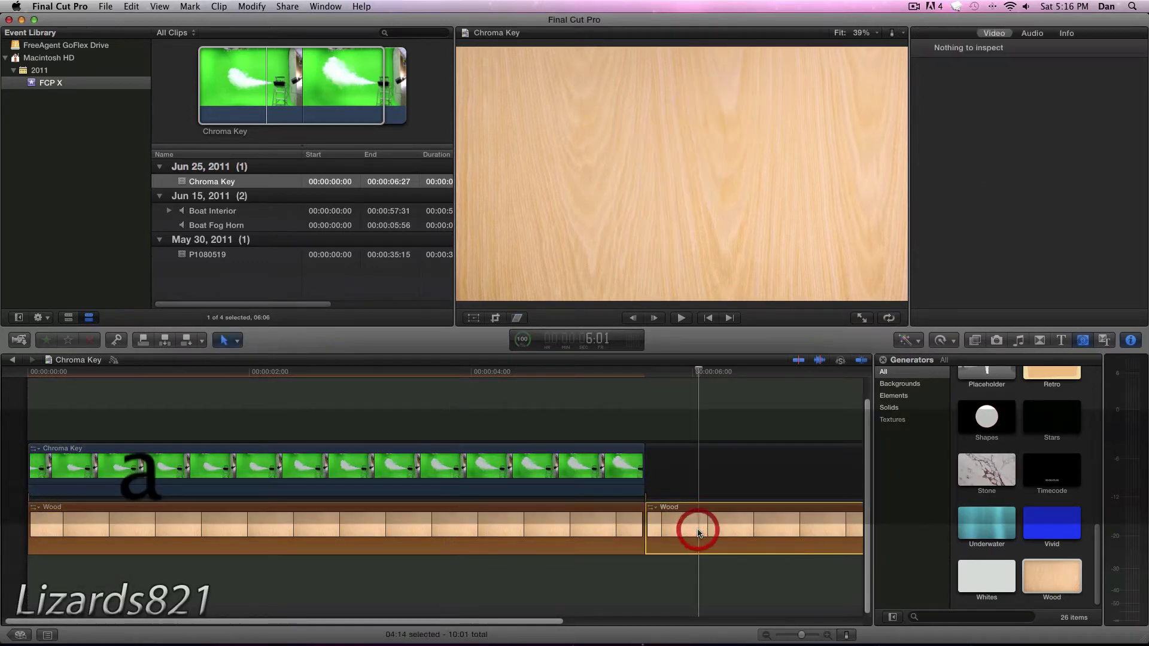
{"action": "key", "text": "Delete"}
{"action": "left_click", "coordinate": [717, 481]}
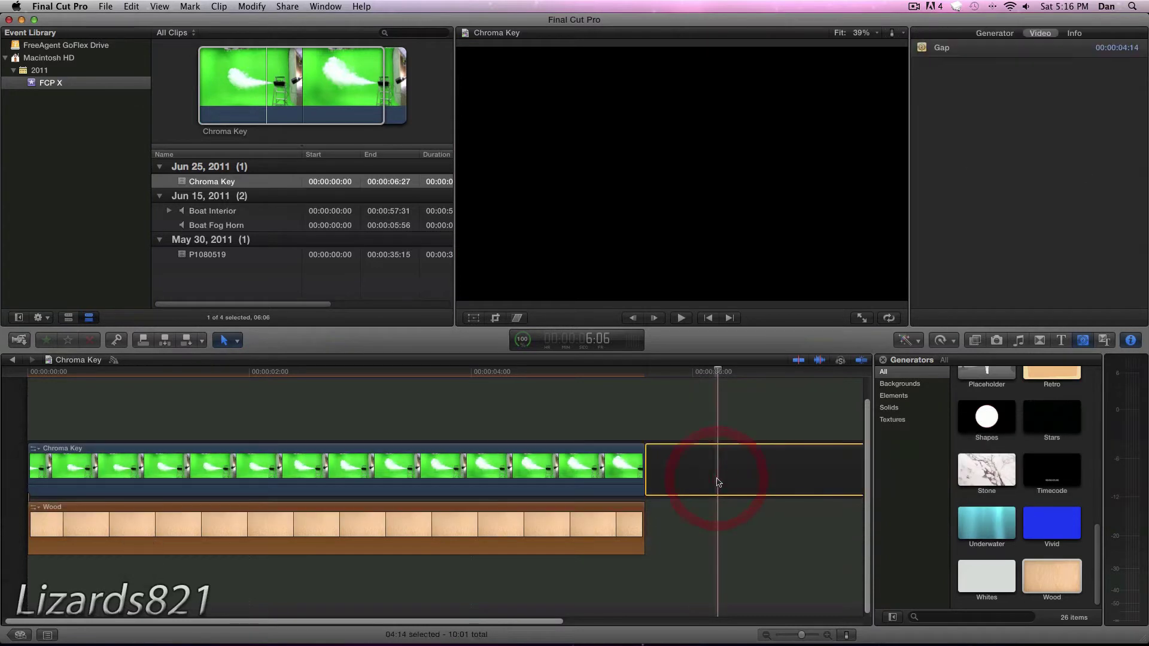
{"action": "key", "text": "Delete"}
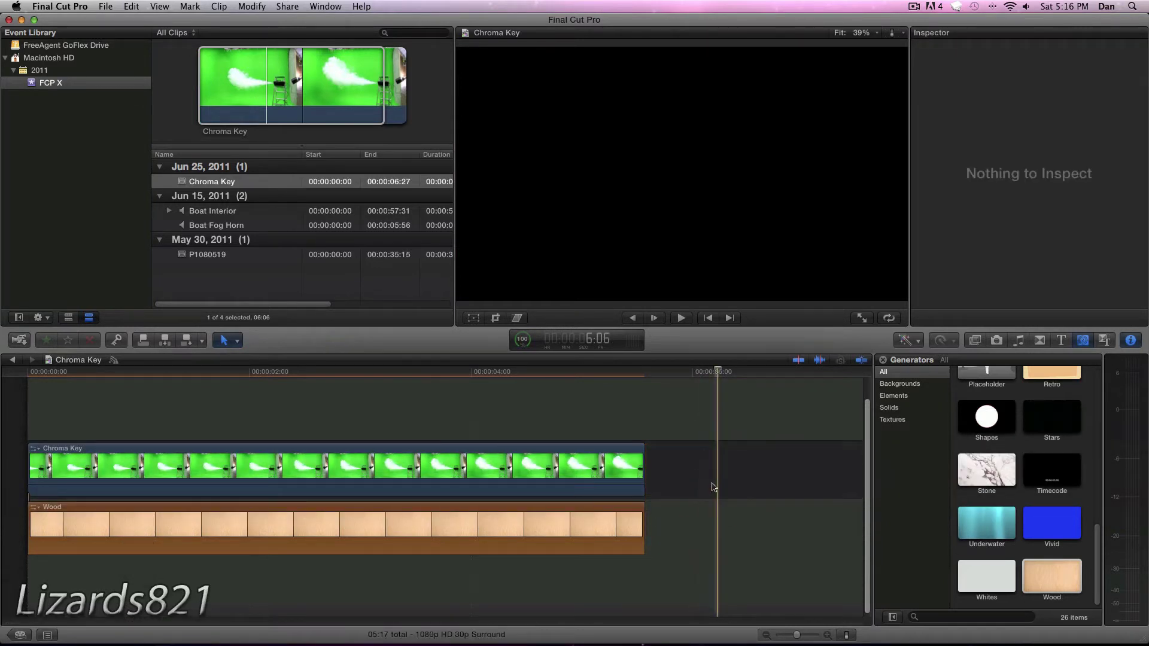
Step: Play back the keyed smoke over wood from near the start, then show the Music and Sound browser
{"action": "left_click", "coordinate": [146, 392]}
{"action": "left_click", "coordinate": [95, 372]}
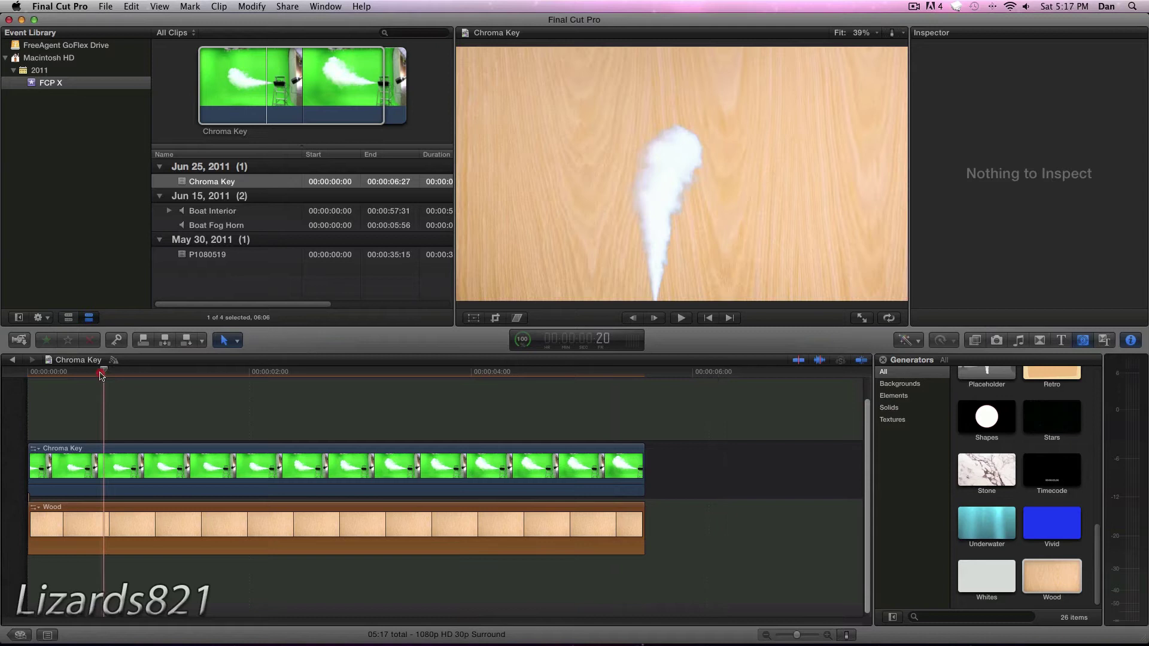
{"action": "key", "text": "space"}
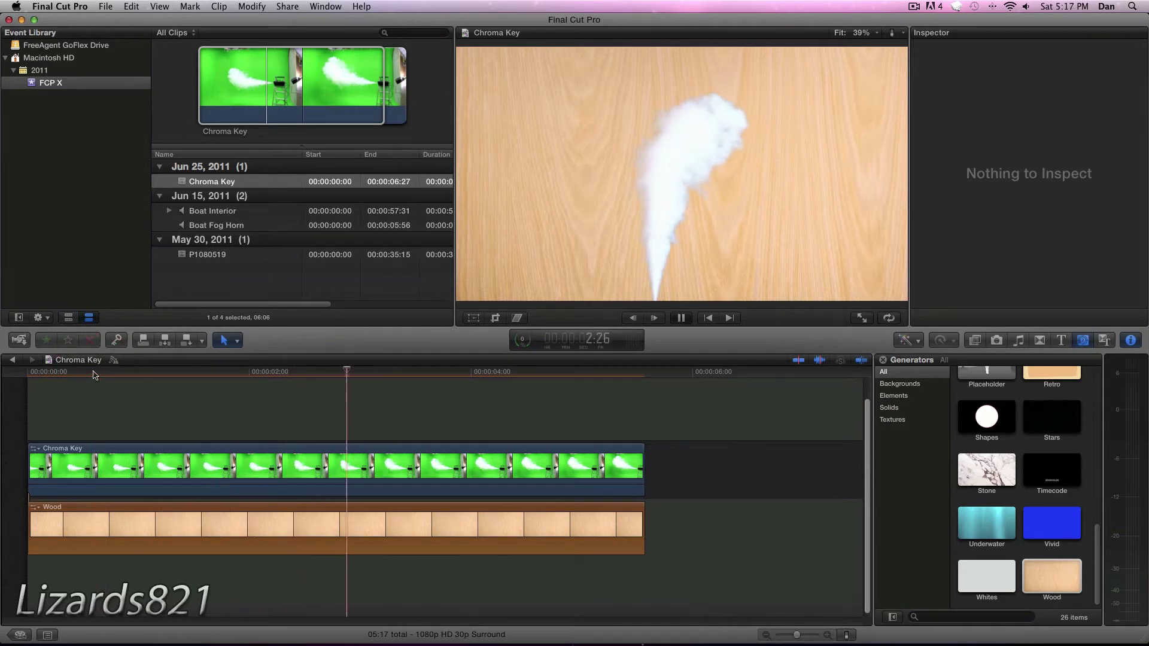
{"action": "key", "text": "space"}
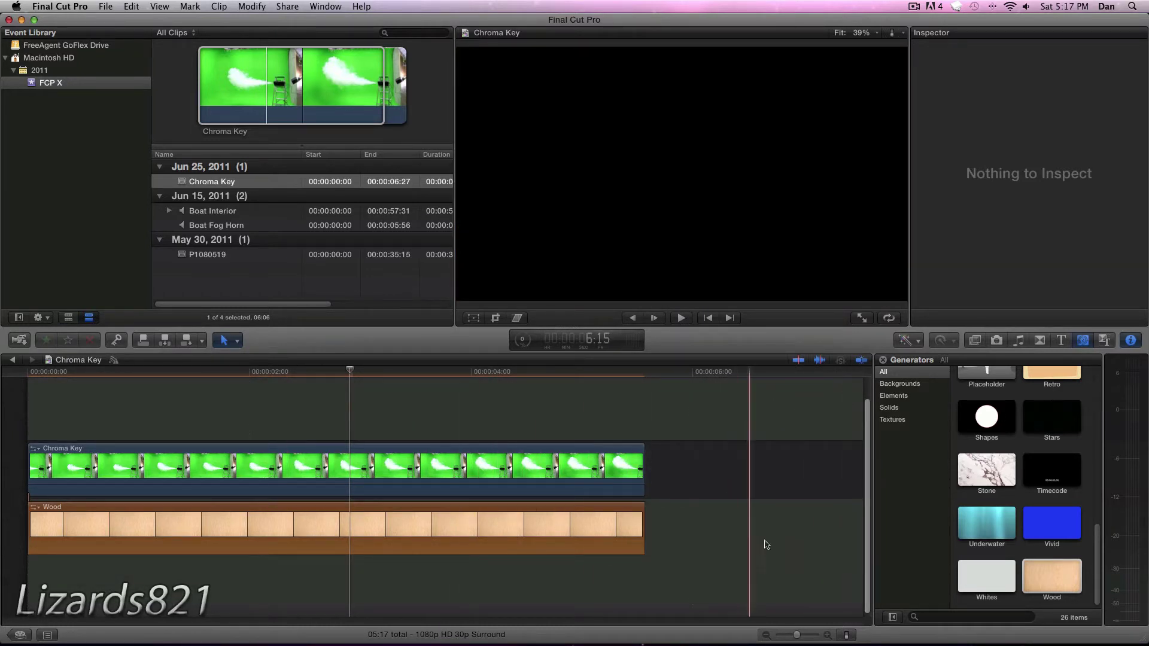
{"action": "left_click", "coordinate": [1020, 342]}
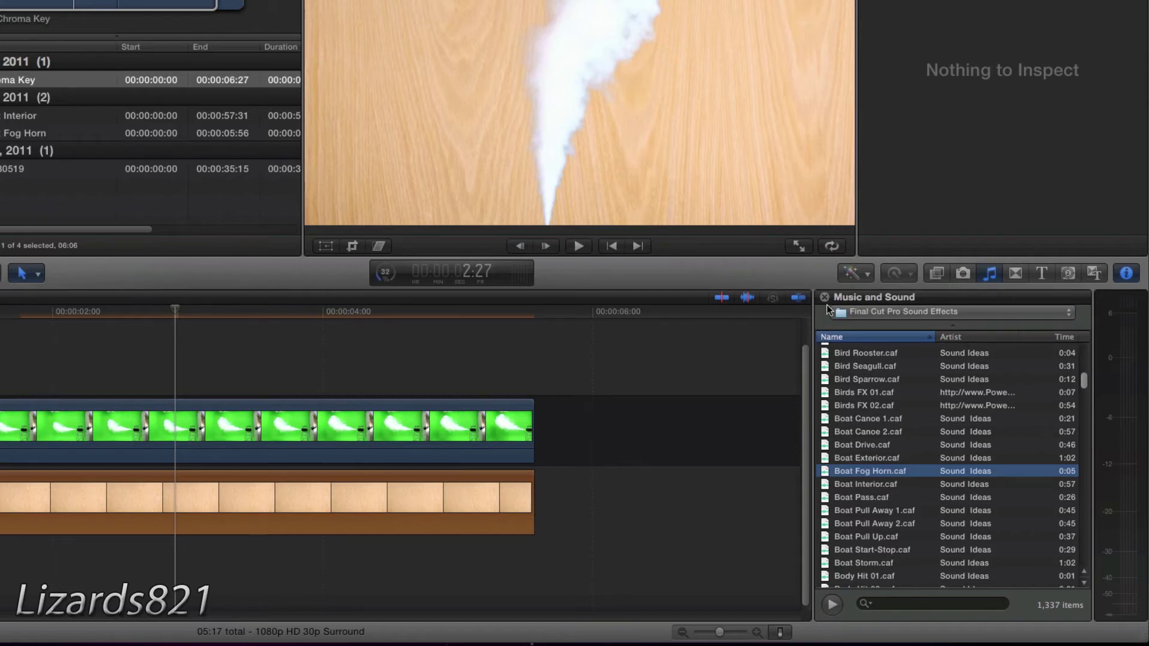
Step: Add Boat Fog Horn.caf from Final Cut Pro Sound Effects below Wood, making the project 05:28
{"action": "left_click", "coordinate": [870, 312]}
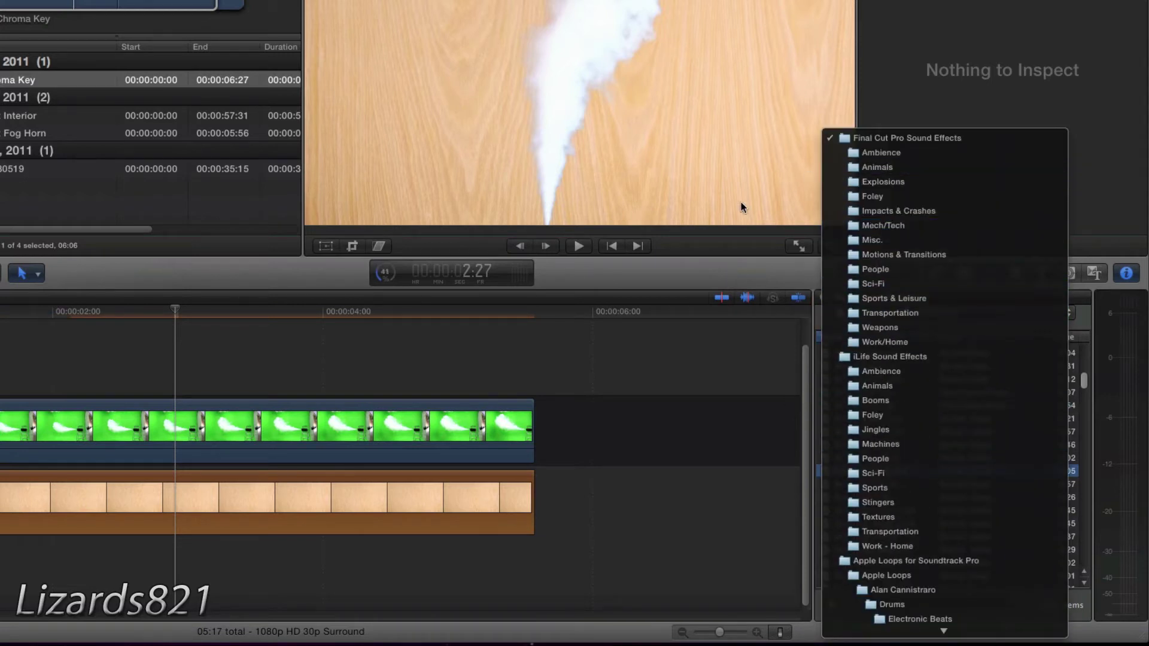
{"action": "left_click", "coordinate": [622, 423]}
{"action": "scroll", "coordinate": [909, 472], "scroll_direction": "down", "scroll_amount": 1}
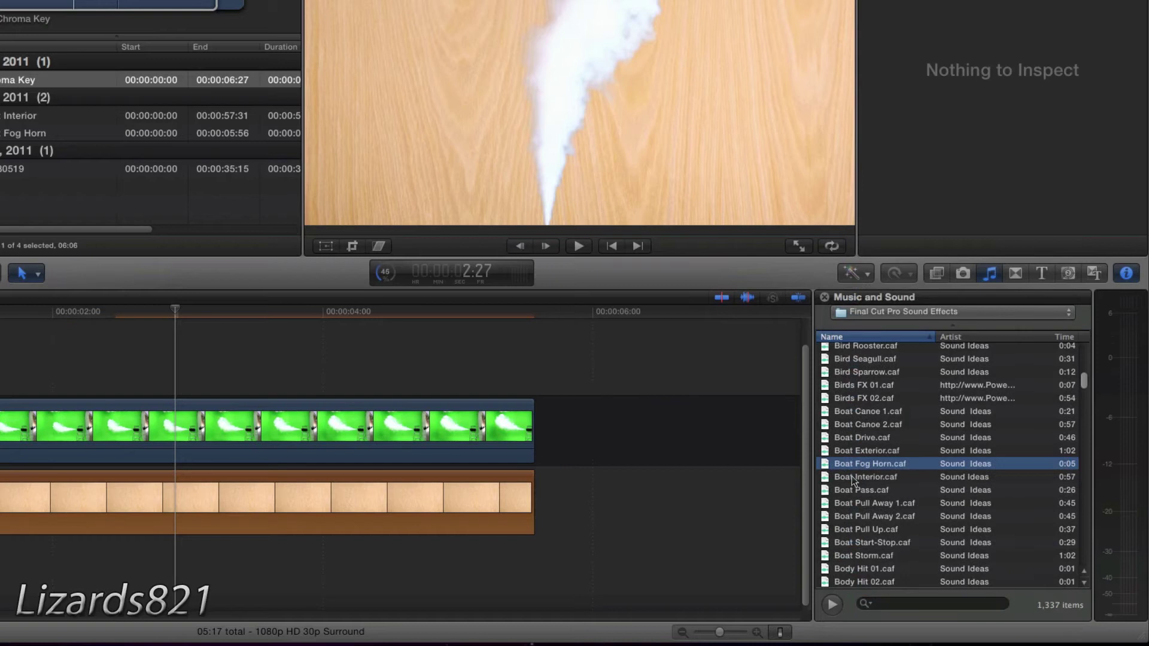
{"action": "left_click_drag", "start_coordinate": [865, 464], "coordinate": [43, 561]}
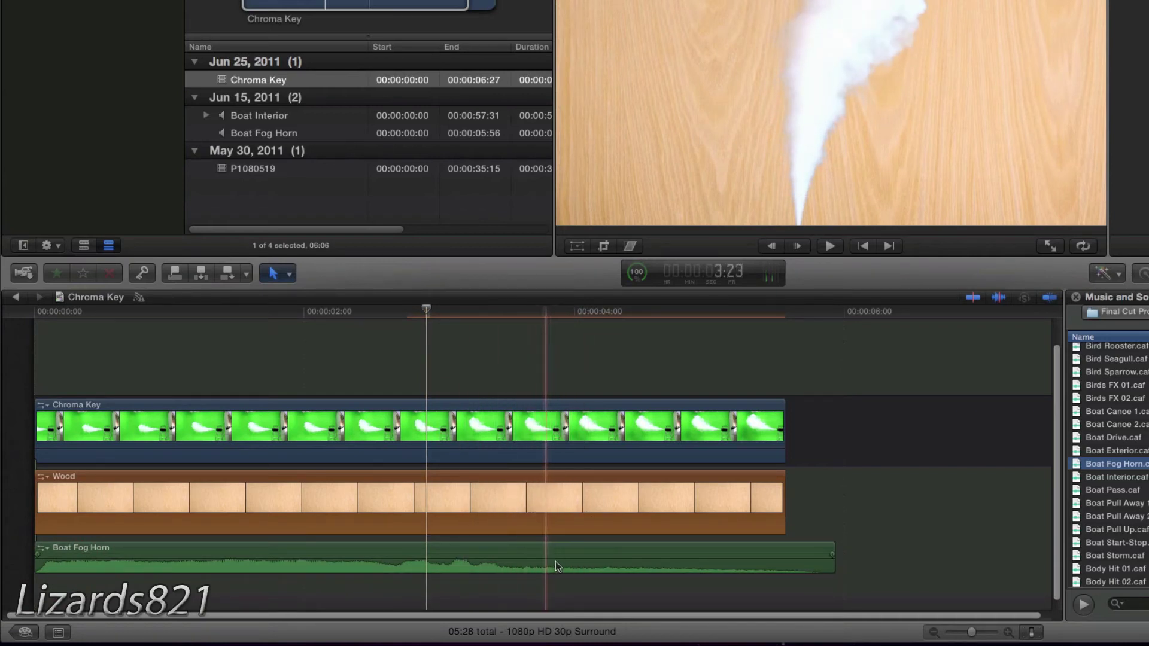
Step: Add a marker at 4:11 on the Chroma Key, Wood and Boat Fog Horn clips
{"action": "left_click", "coordinate": [627, 546]}
{"action": "left_click", "coordinate": [629, 431]}
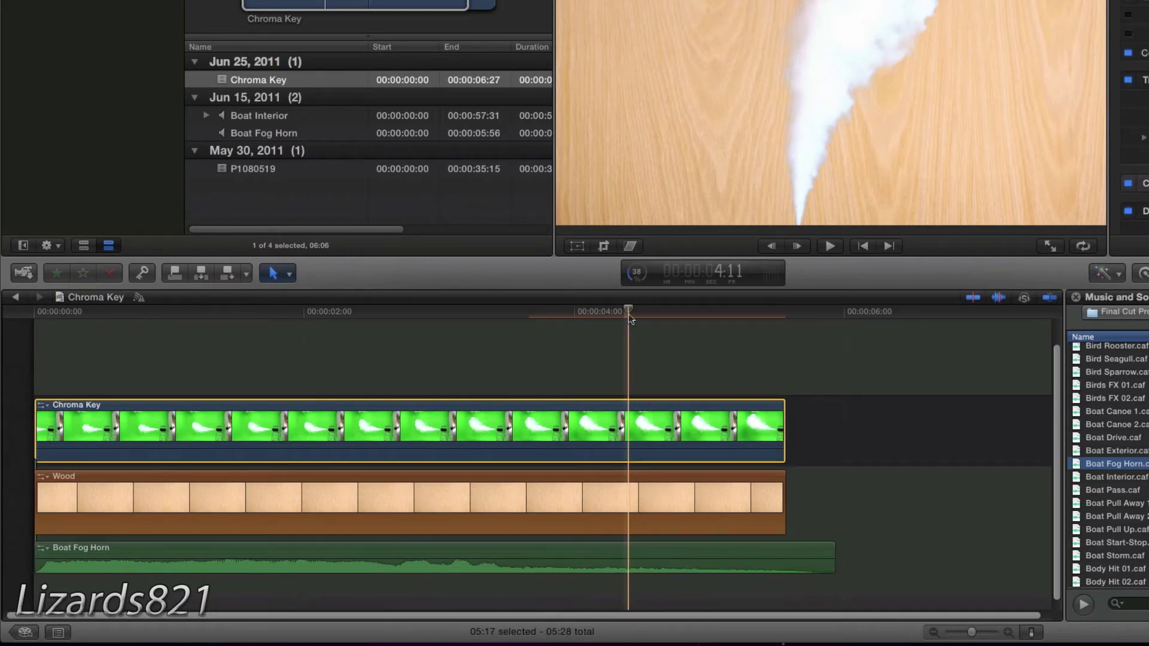
{"action": "key", "text": "m"}
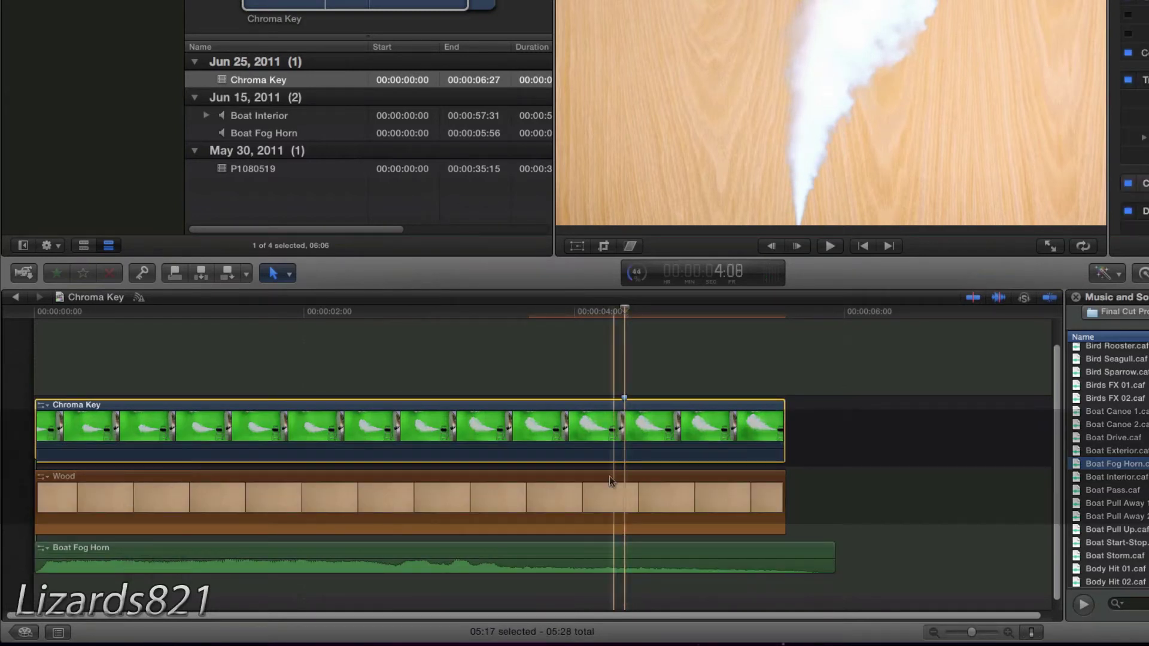
{"action": "left_click", "coordinate": [630, 489]}
{"action": "key", "text": "m"}
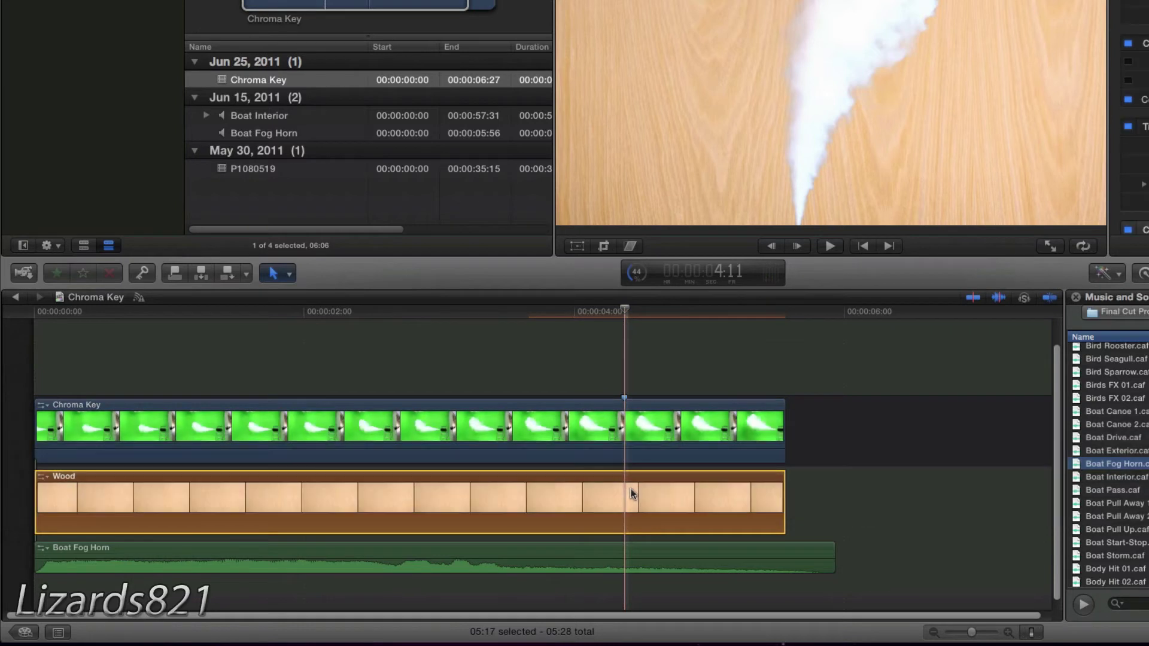
{"action": "left_click", "coordinate": [619, 565]}
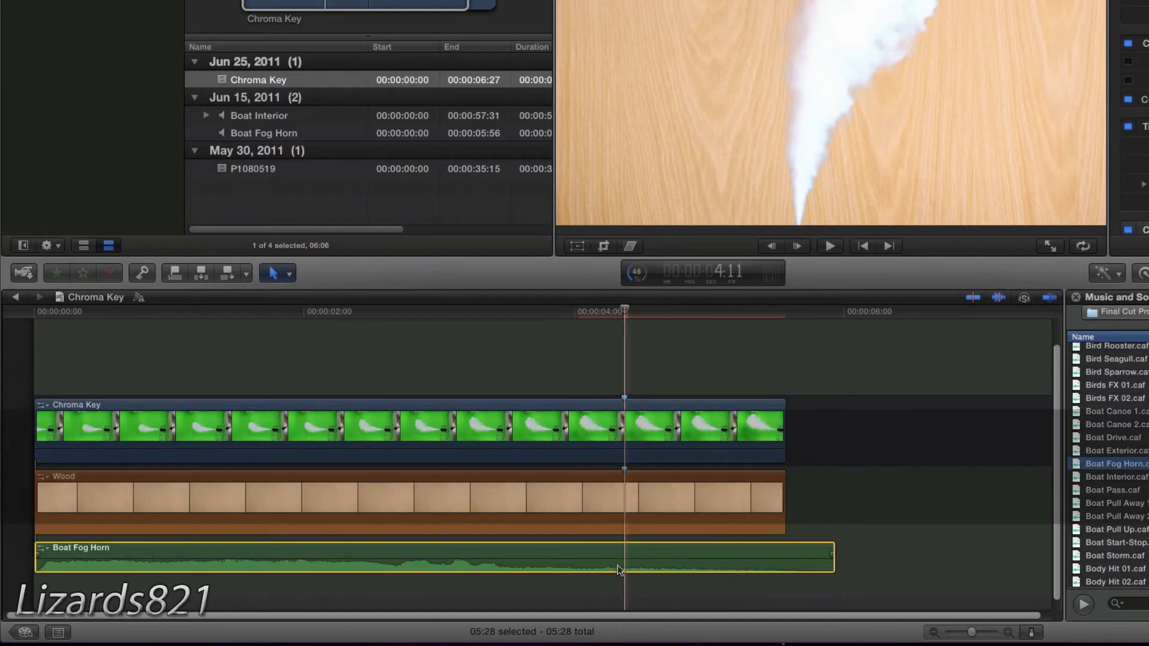
{"action": "key", "text": "m"}
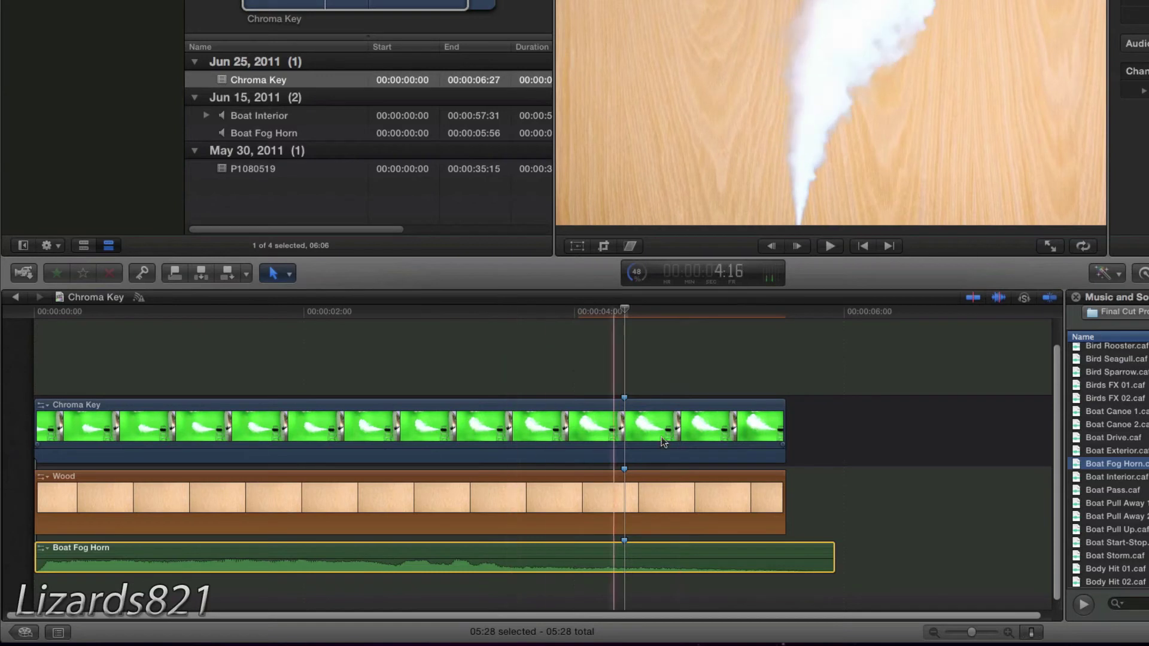
Step: Reselect the Chroma Key clip and return the playhead to 4:11
{"action": "left_click", "coordinate": [633, 438]}
{"action": "left_click", "coordinate": [625, 306]}
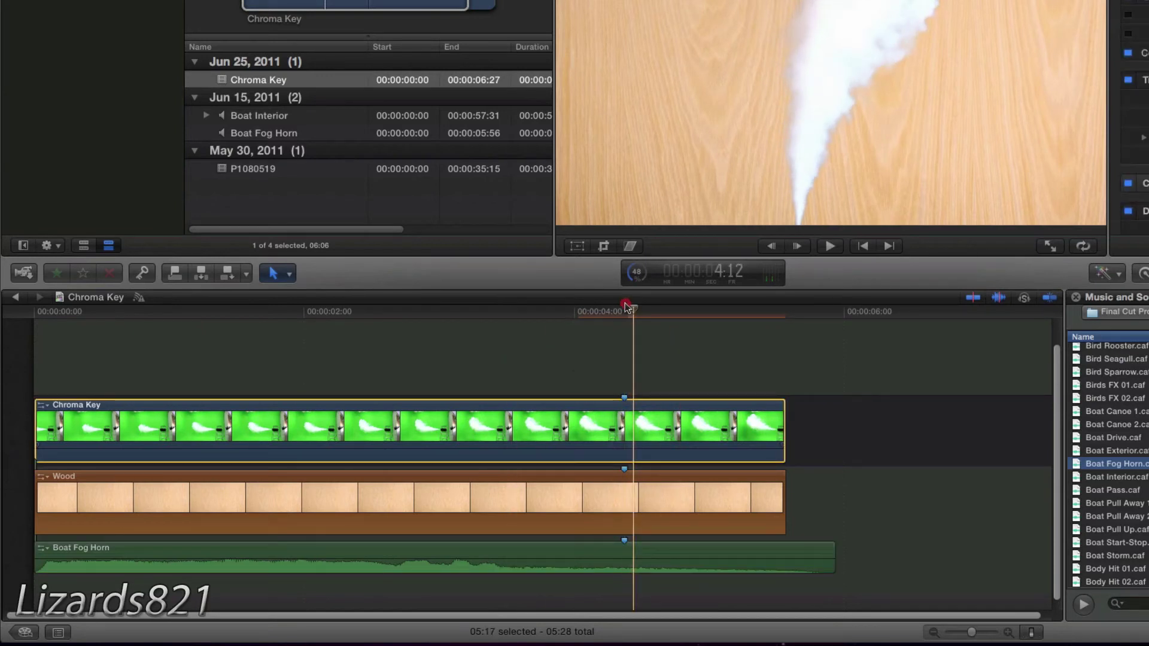
{"action": "left_click", "coordinate": [625, 310]}
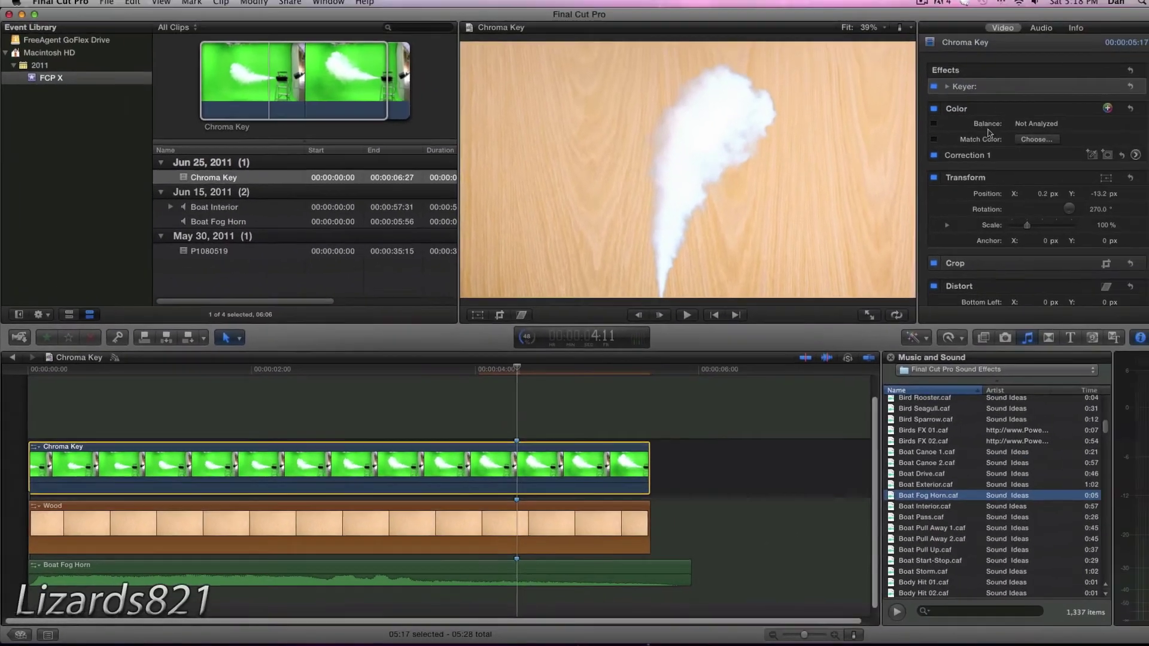
Step: Keyframe Chroma Key's opacity from 100% at 4:11 down to 0% ten frames later
{"action": "scroll", "coordinate": [988, 108], "scroll_direction": "down", "scroll_amount": 6}
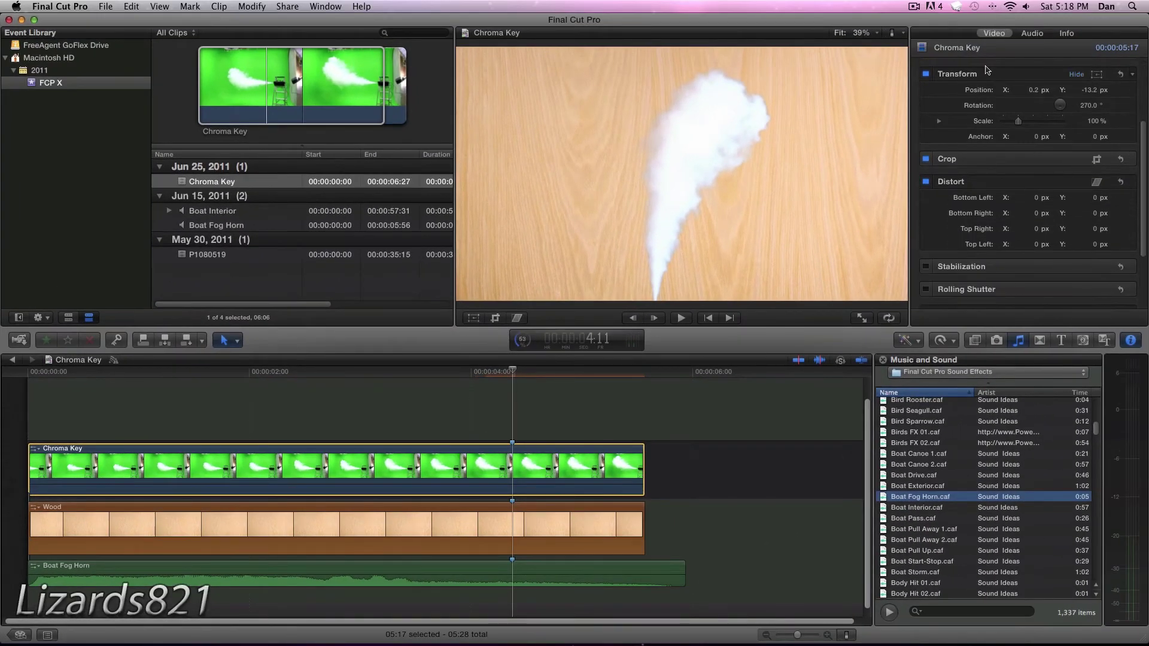
{"action": "scroll", "coordinate": [987, 70], "scroll_direction": "down", "scroll_amount": 4}
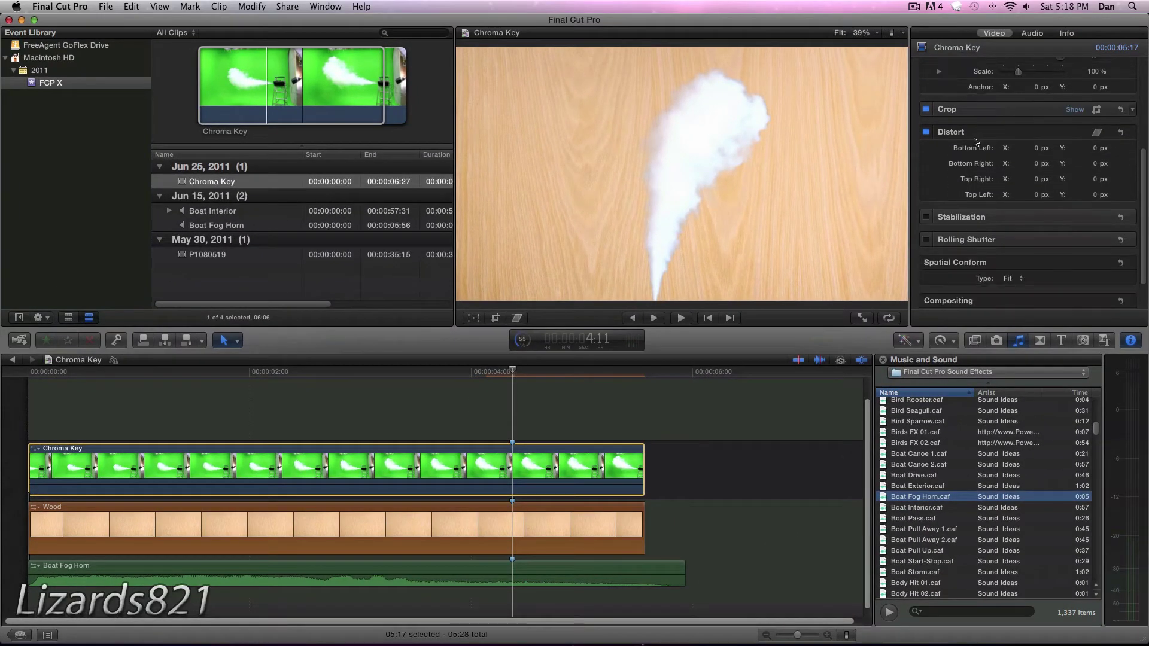
{"action": "scroll", "coordinate": [971, 179], "scroll_direction": "up", "scroll_amount": 5}
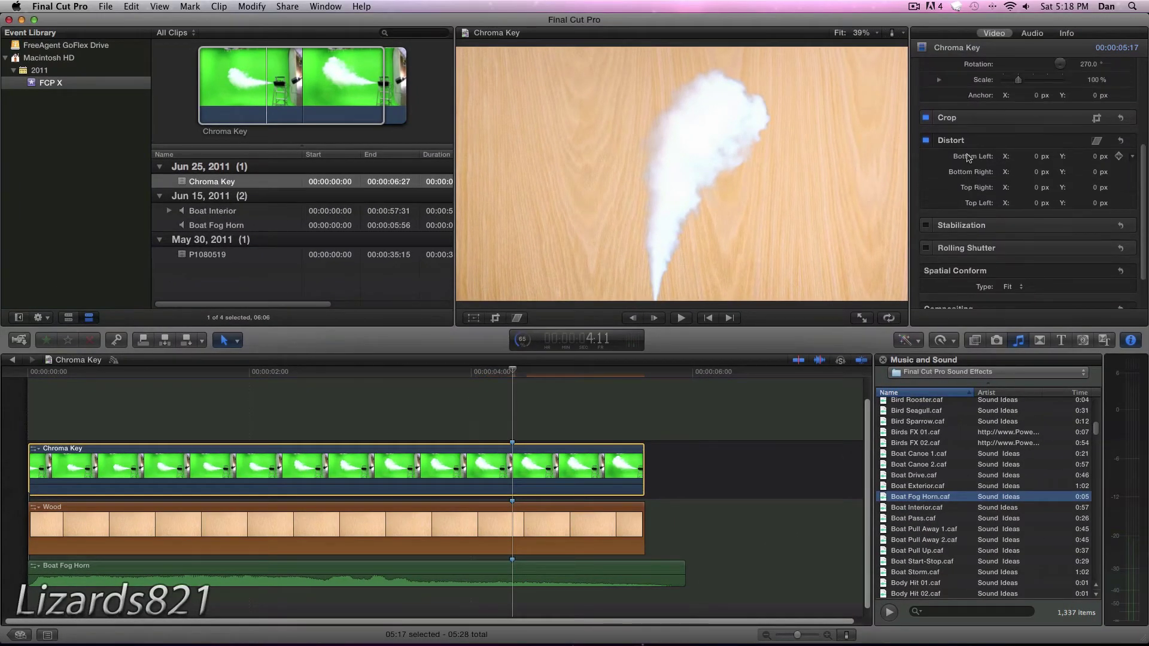
{"action": "scroll", "coordinate": [975, 251], "scroll_direction": "down", "scroll_amount": 6}
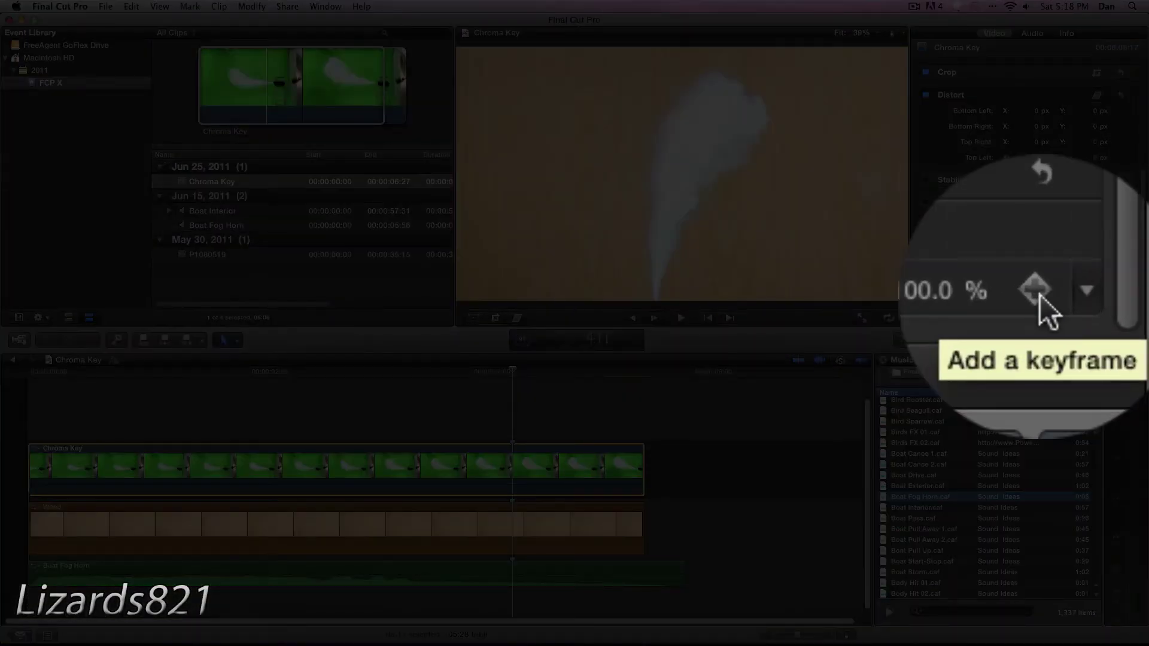
{"action": "left_click", "coordinate": [1118, 295]}
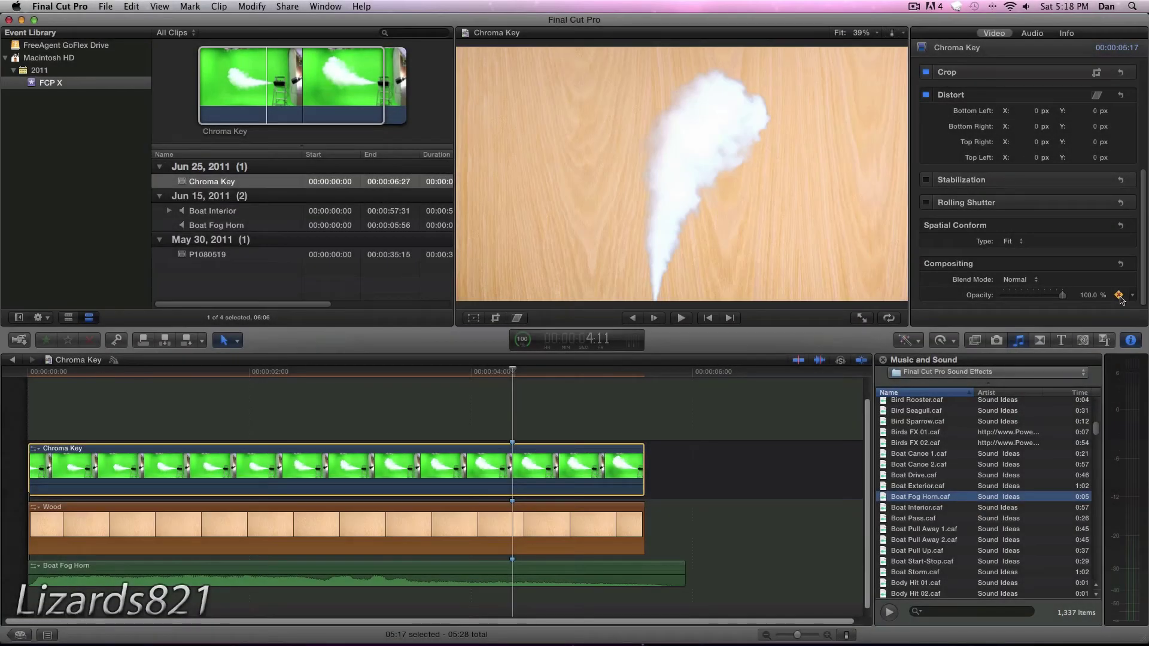
{"action": "key", "text": "shift+Right"}
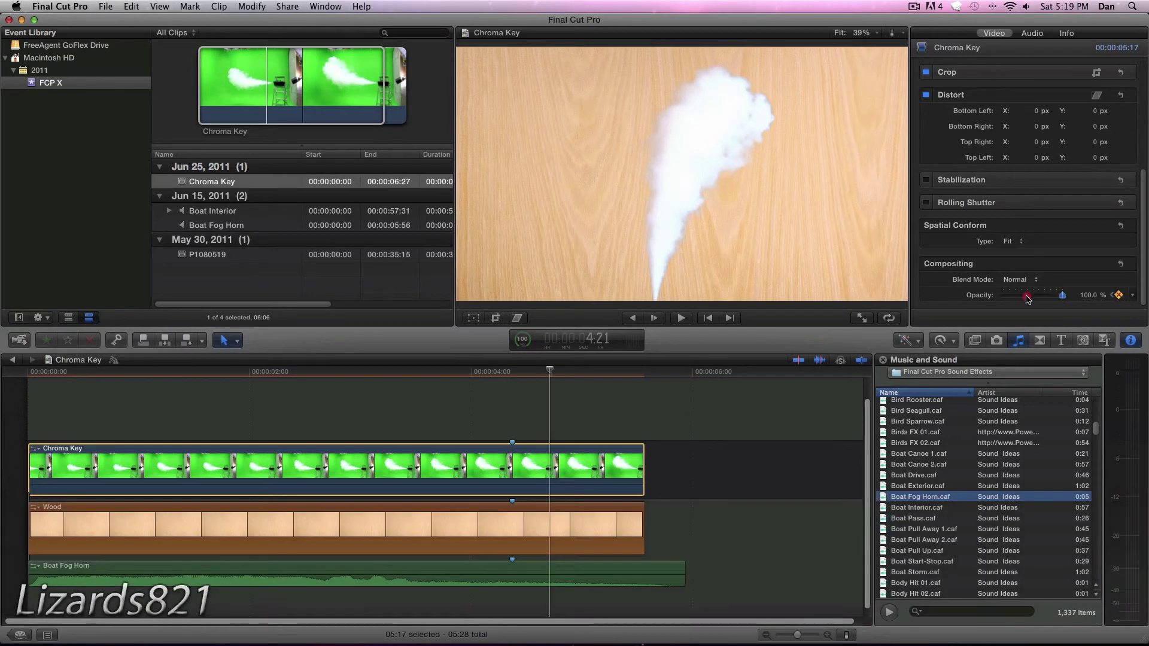
{"action": "left_click_drag", "start_coordinate": [1064, 295], "coordinate": [947, 298]}
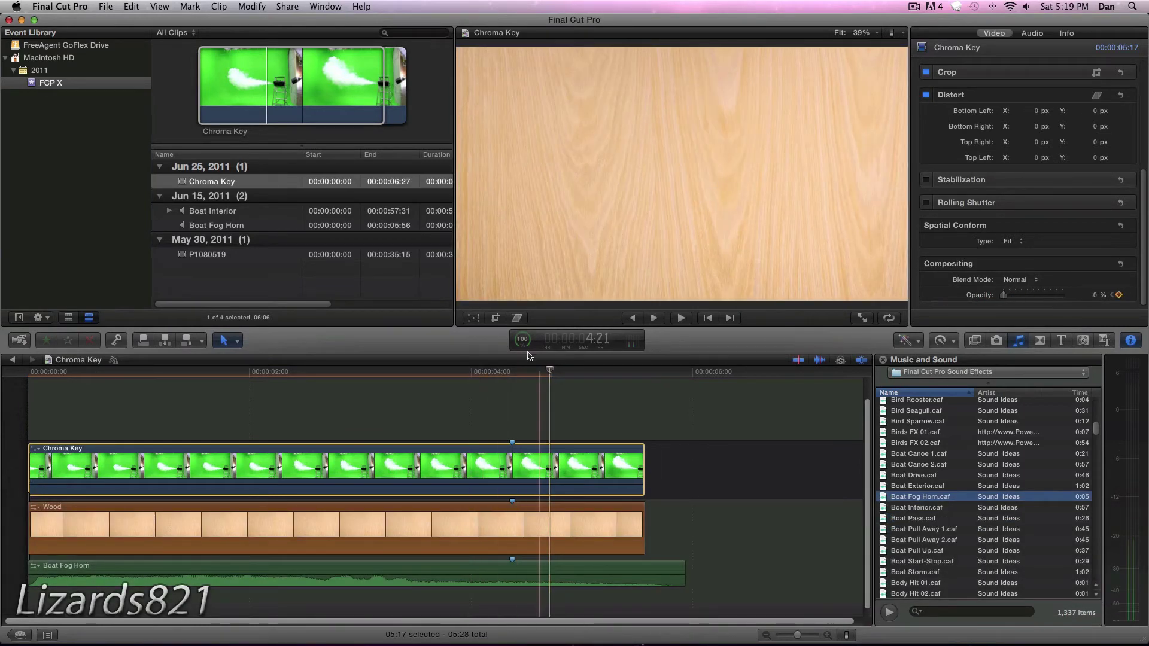
Step: Fade the Wood clip's opacity out from 4:11 to 4:21, then return to 4:11
{"action": "left_click", "coordinate": [547, 524]}
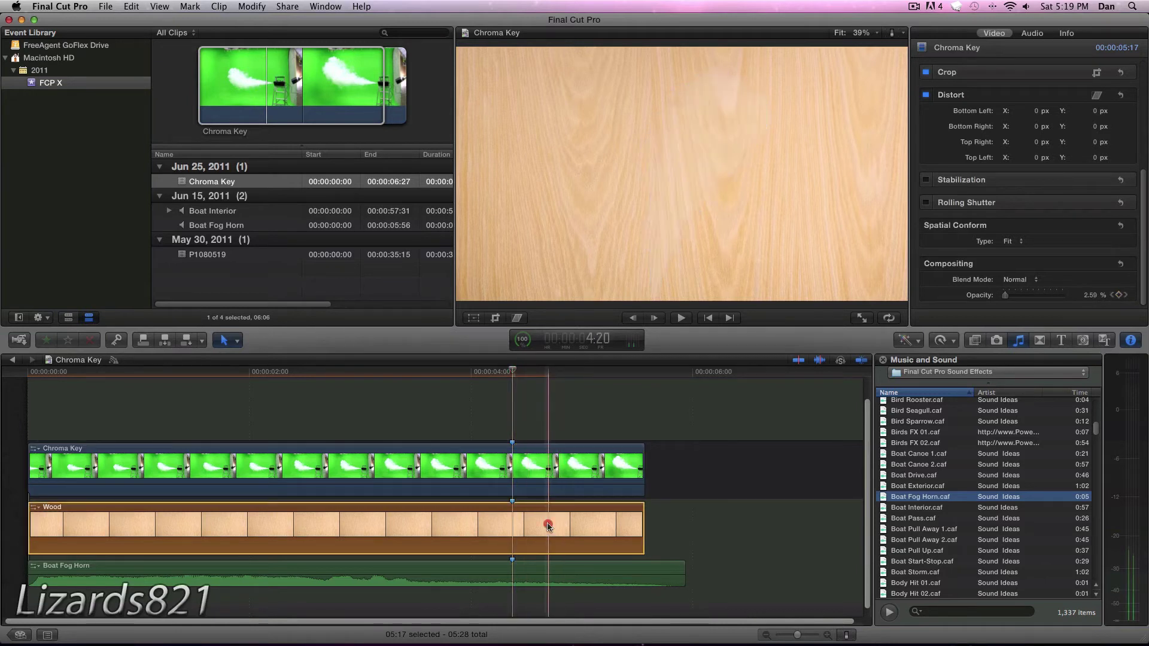
{"action": "key", "text": "alt+semicolon"}
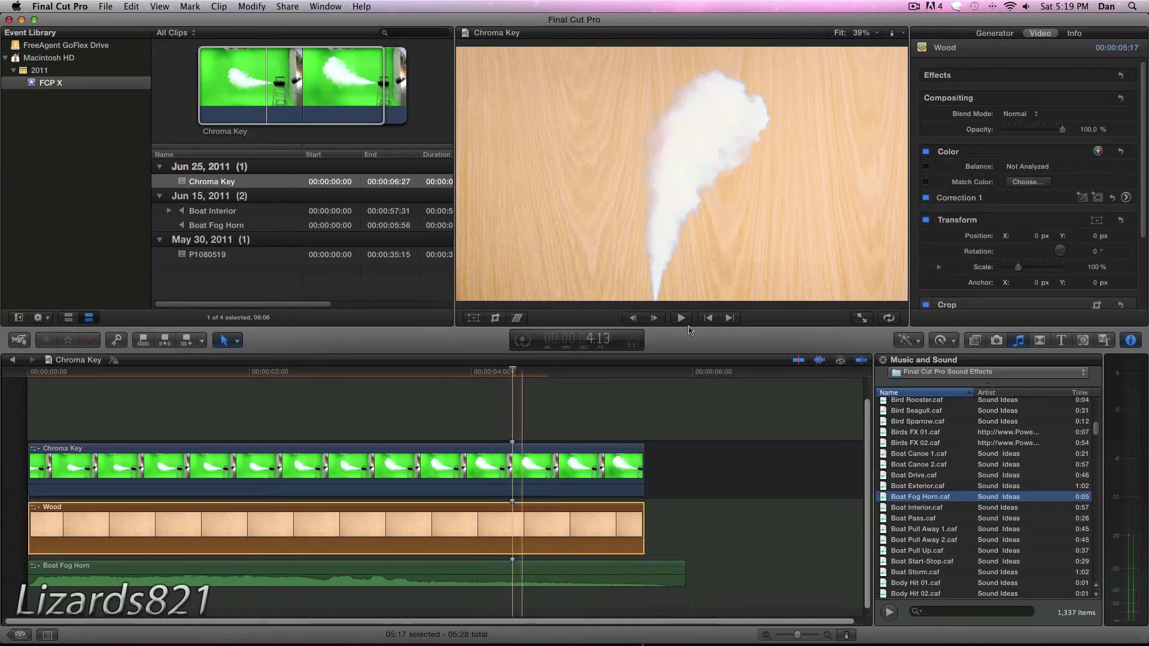
{"action": "scroll", "coordinate": [945, 277], "scroll_direction": "down", "scroll_amount": 4}
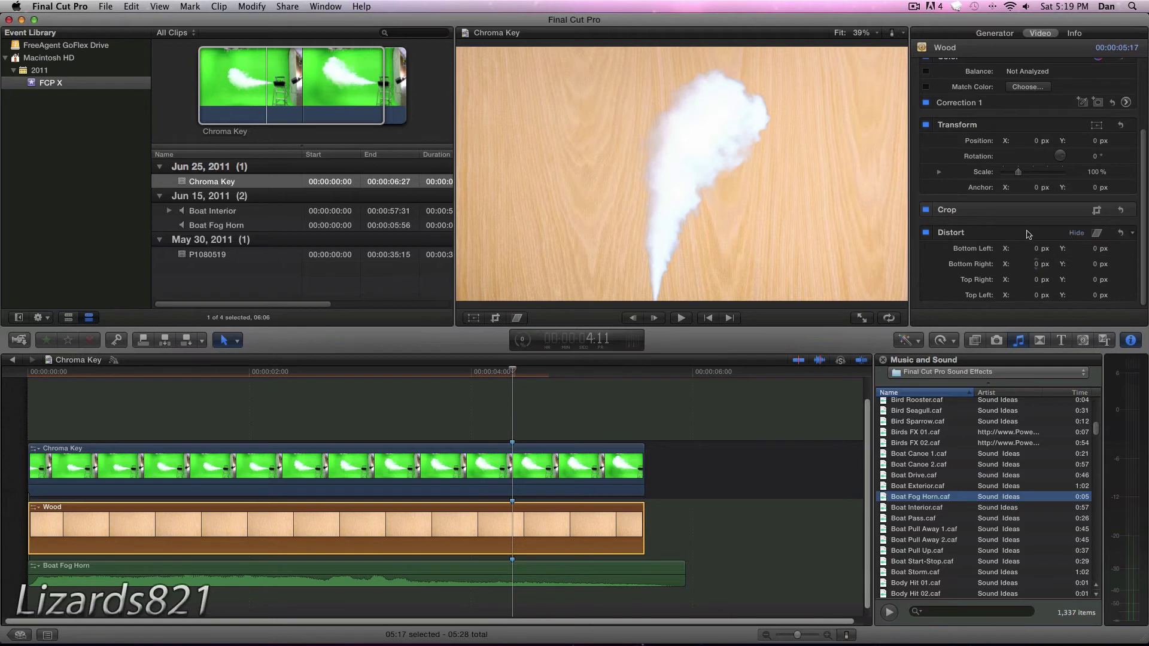
{"action": "scroll", "coordinate": [1028, 234], "scroll_direction": "up", "scroll_amount": 4}
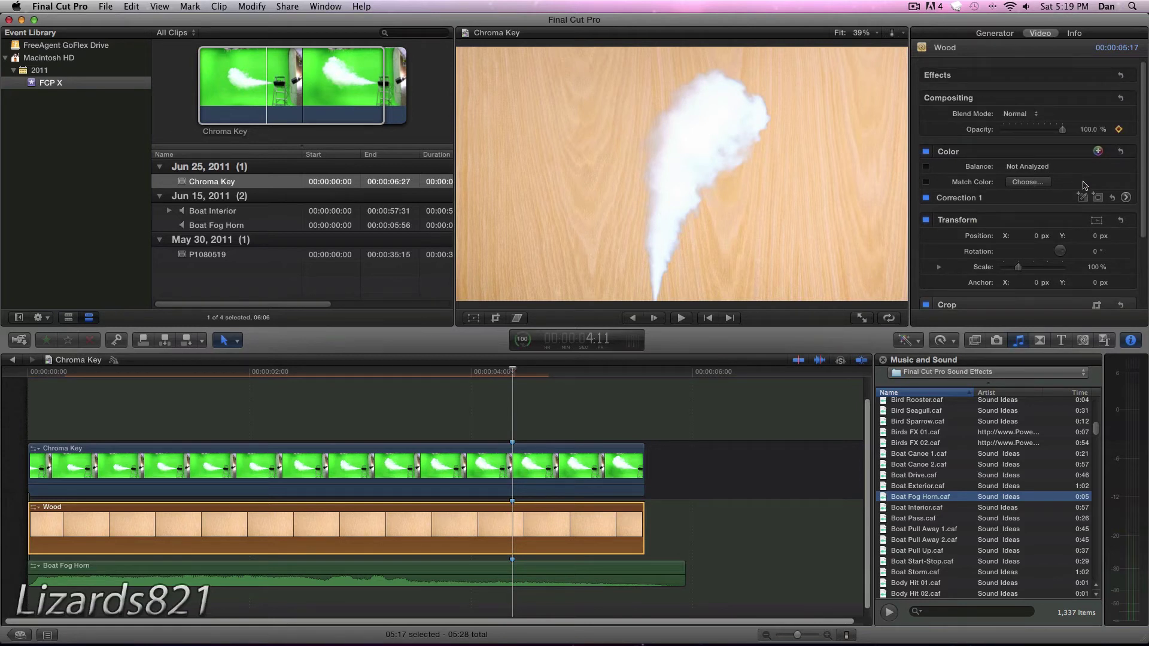
{"action": "key", "text": "shift+Right"}
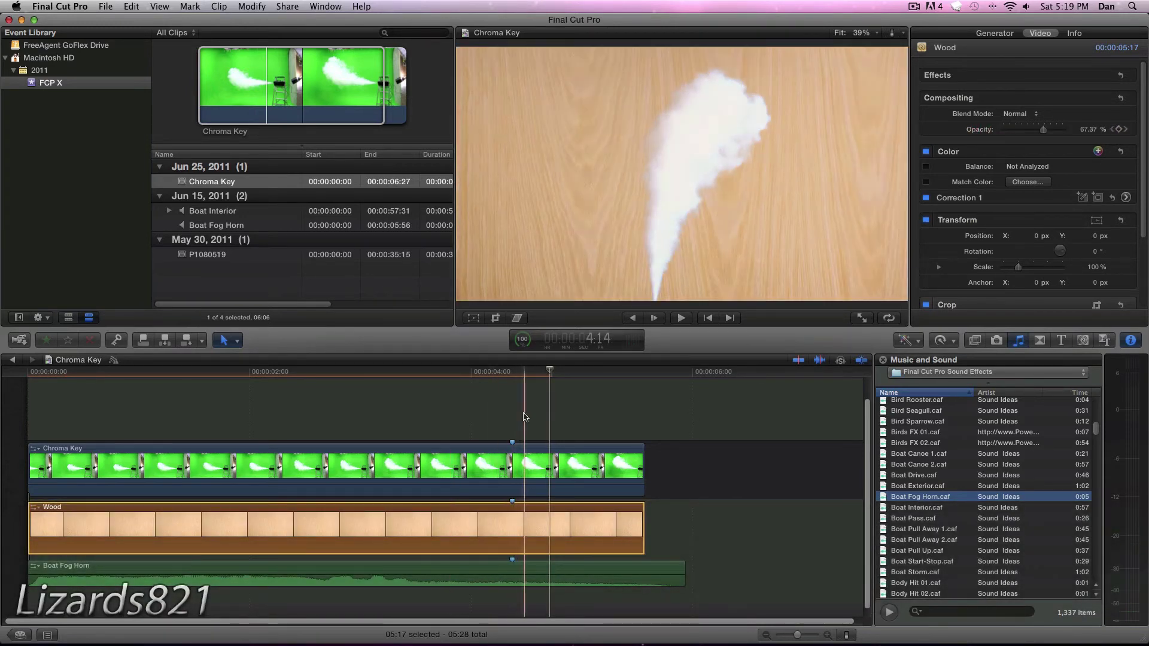
{"action": "left_click", "coordinate": [514, 371]}
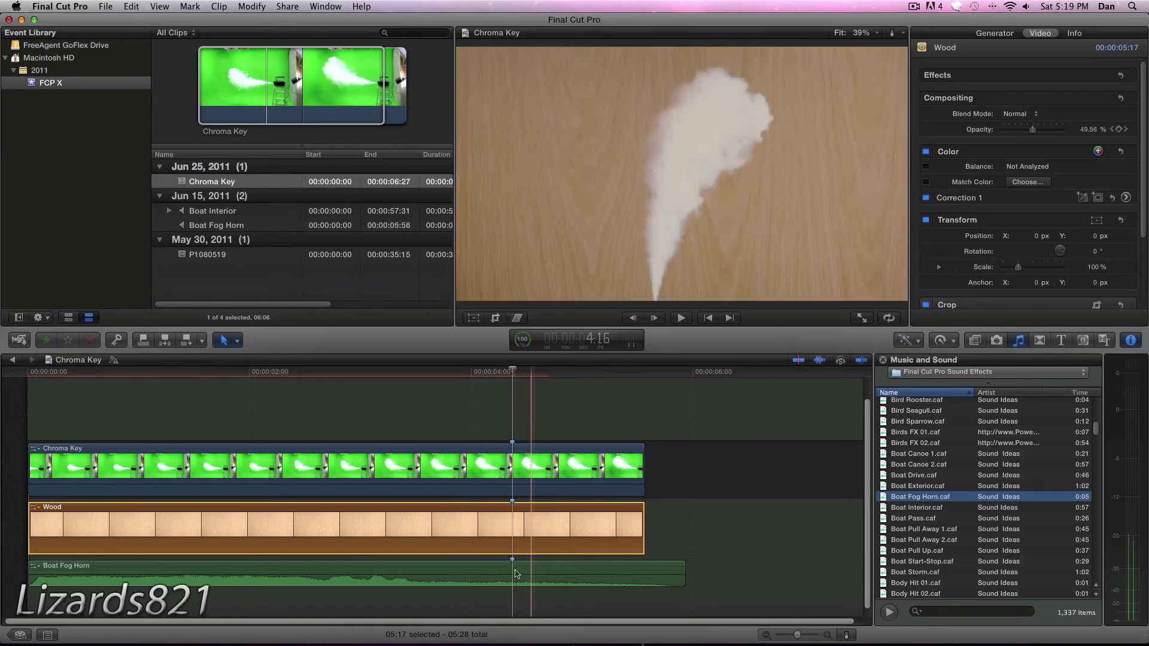
{"action": "left_click_drag", "start_coordinate": [510, 575], "coordinate": [510, 574]}
Step: Fade the Boat Fog Horn volume from 0 dB at 4:11 down to -96 dB at 4:21
{"action": "left_click", "coordinate": [513, 572]}
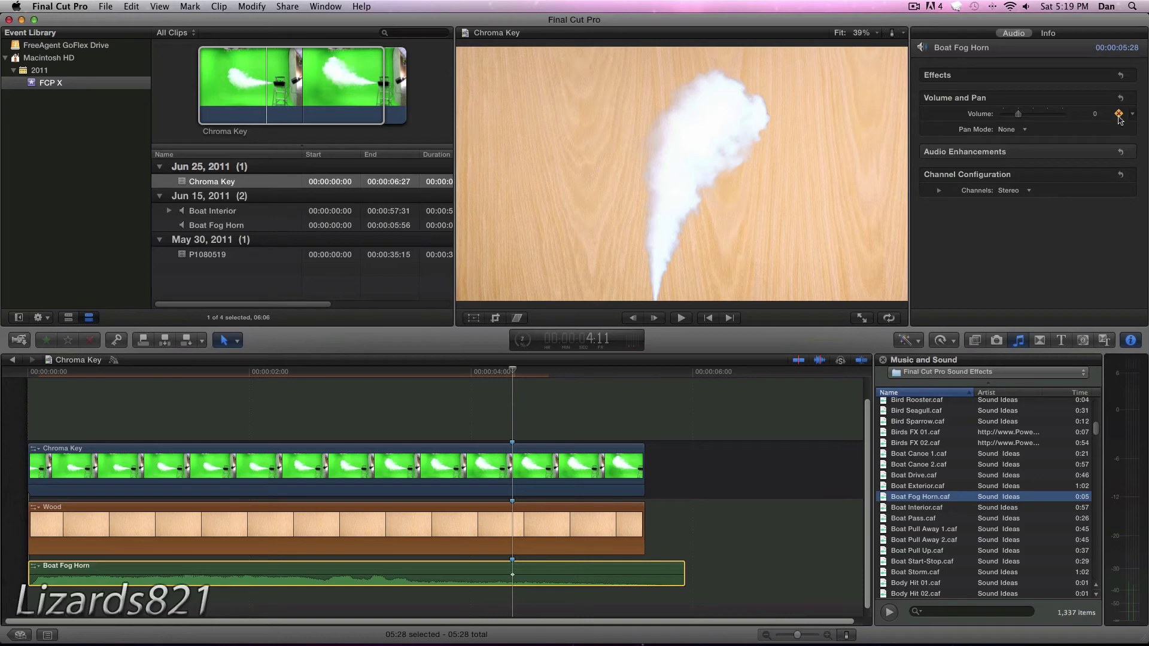
{"action": "key", "text": "shift+Right"}
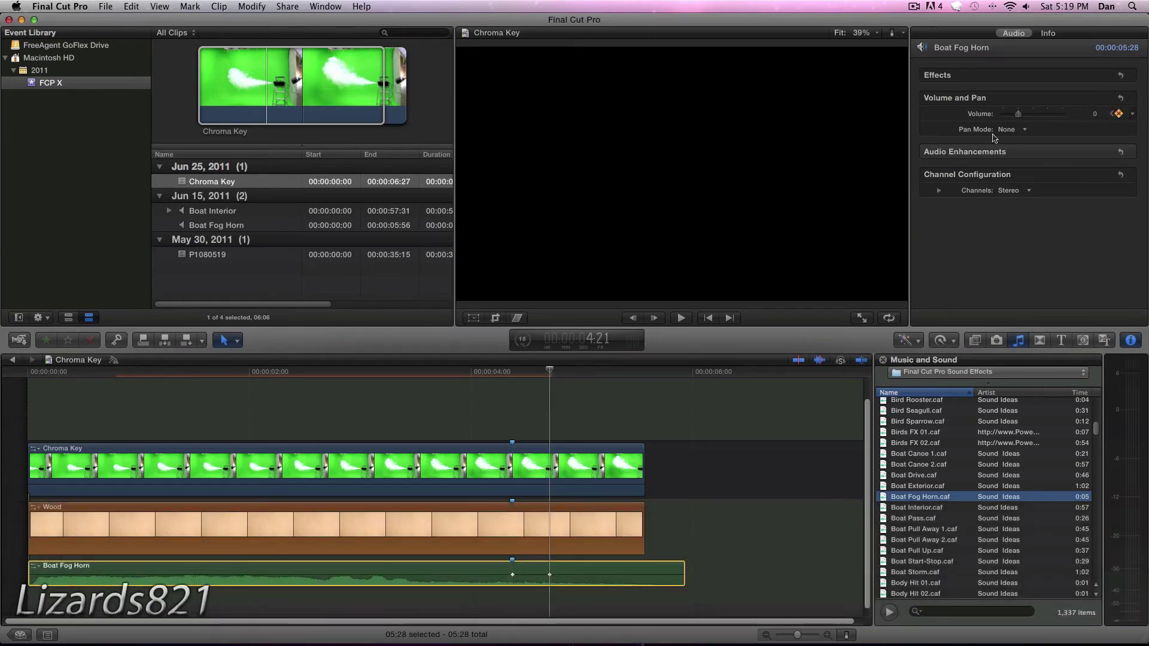
{"action": "mouse_move", "coordinate": [550, 576]}
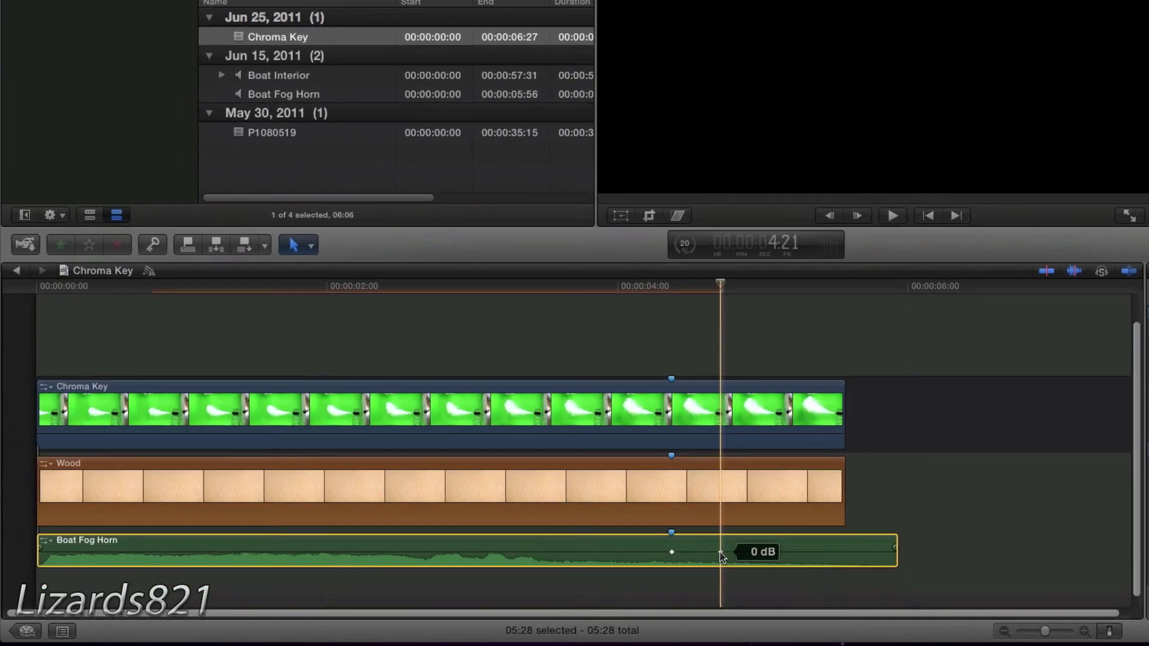
{"action": "left_click_drag", "start_coordinate": [721, 555], "coordinate": [719, 579]}
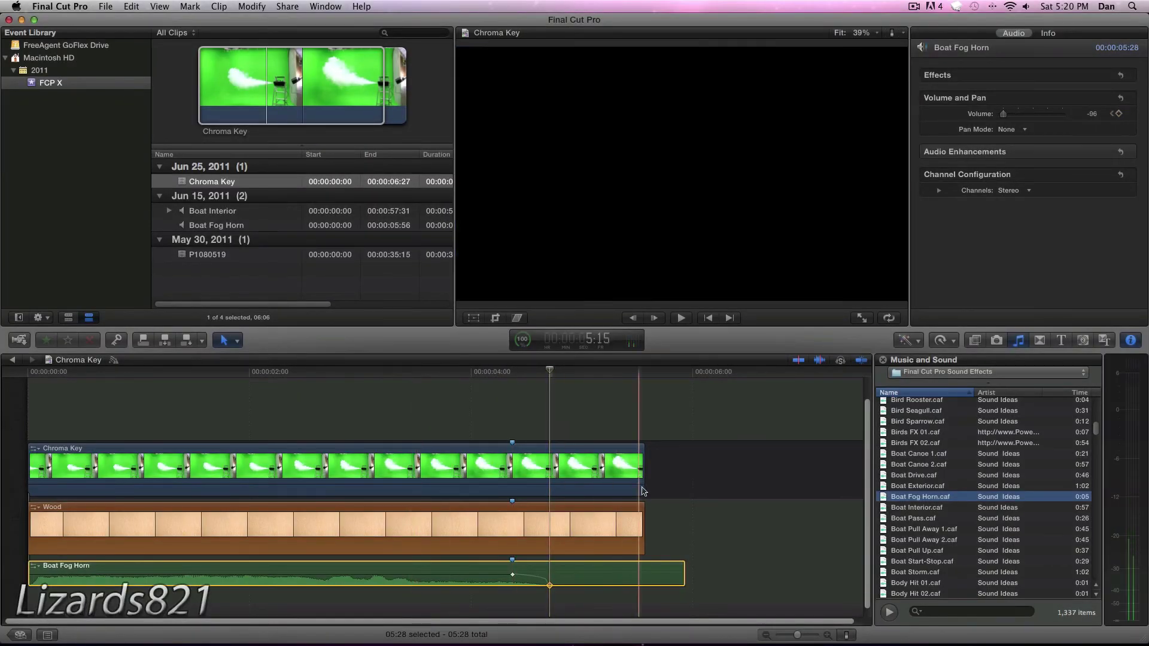
Step: Blade the Boat Fog Horn clip where the video ends
{"action": "key", "text": "b"}
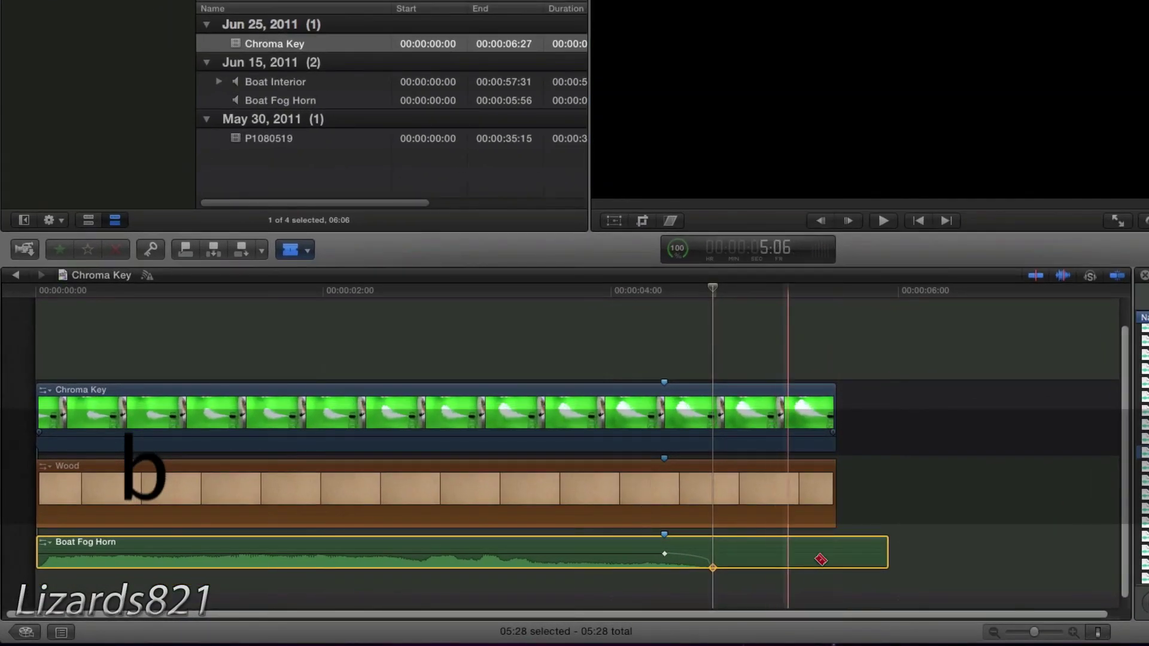
{"action": "left_click", "coordinate": [843, 556]}
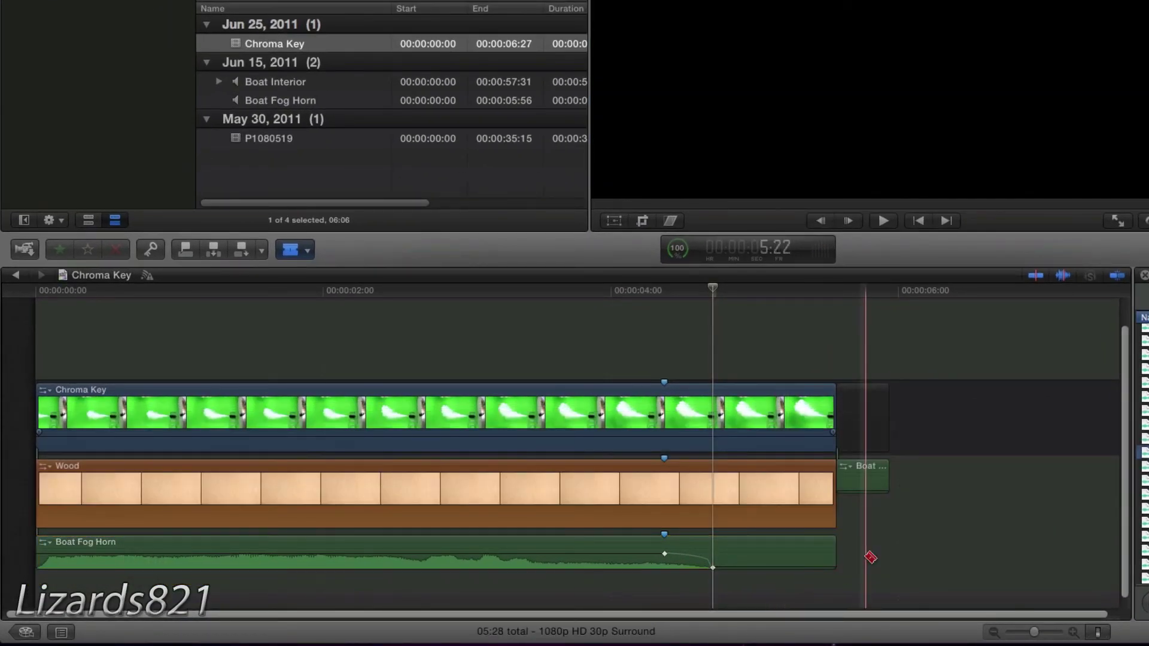
{"action": "key", "text": "a"}
Step: Delete the excess fog horn tail so the project totals 05:17, then return to the start
{"action": "left_click", "coordinate": [869, 418]}
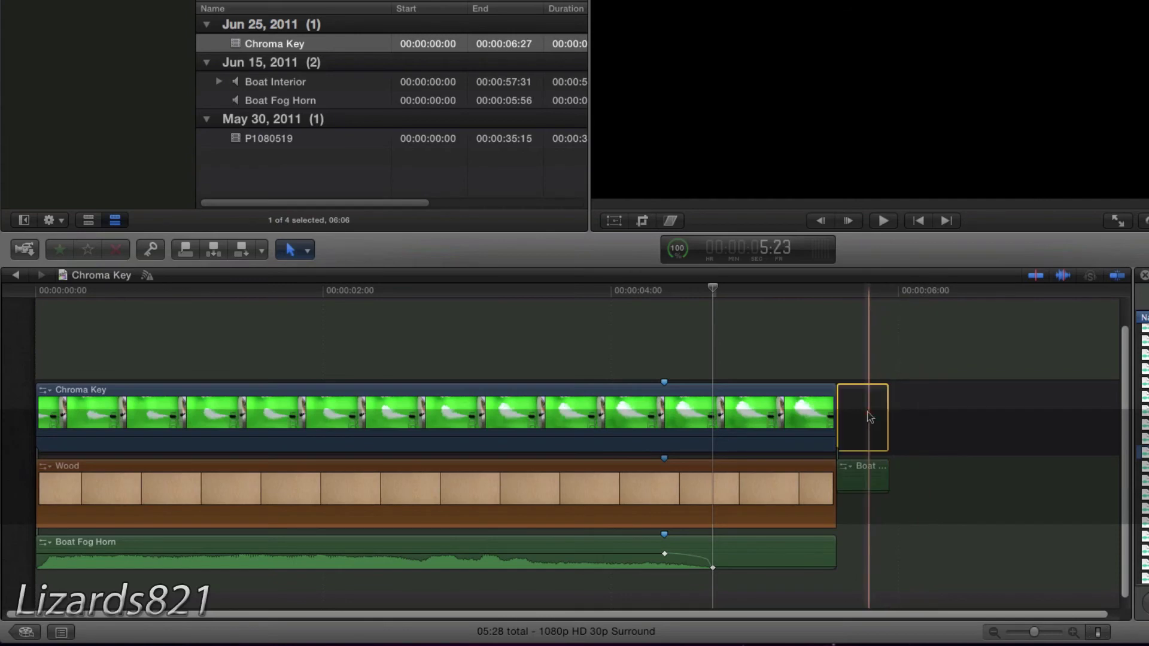
{"action": "left_click", "coordinate": [858, 411]}
{"action": "key", "text": "Delete"}
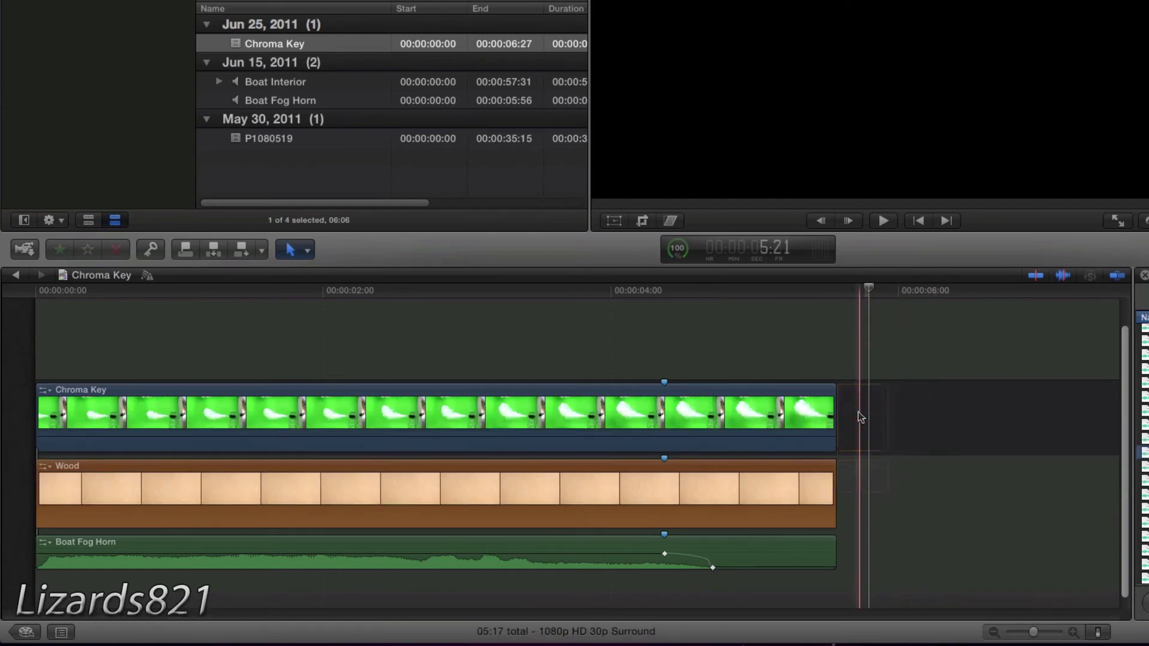
{"action": "left_click", "coordinate": [19, 293]}
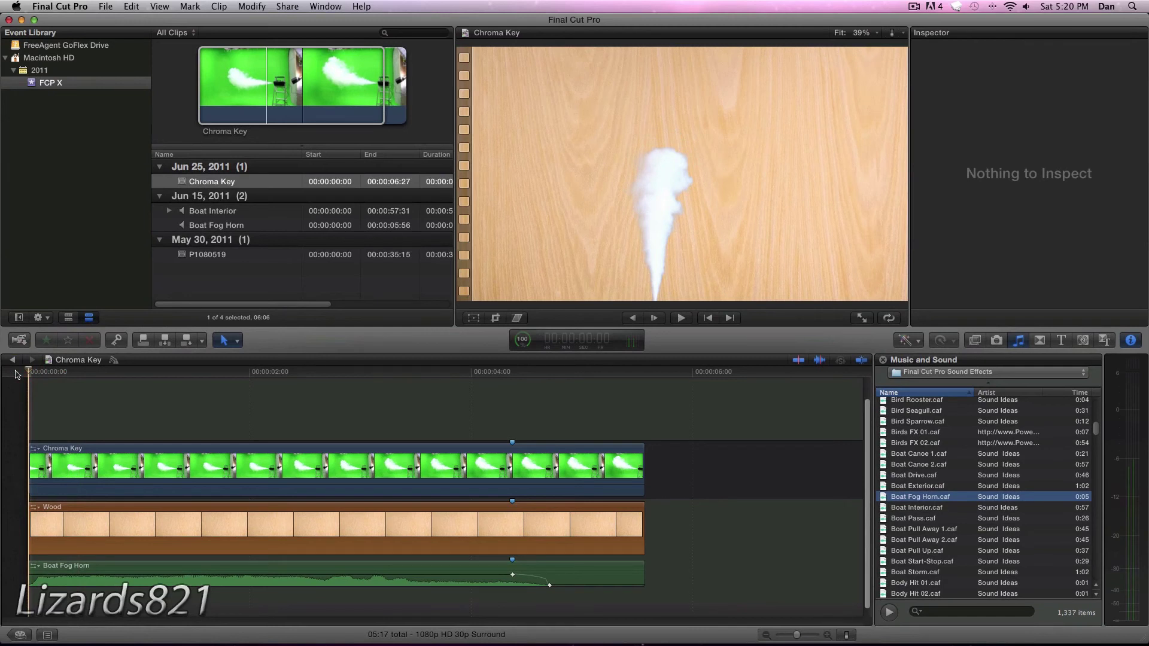
Step: Play back the project's fades, then select the Chroma Key smoke clip for the Inspector
{"action": "key", "text": "space"}
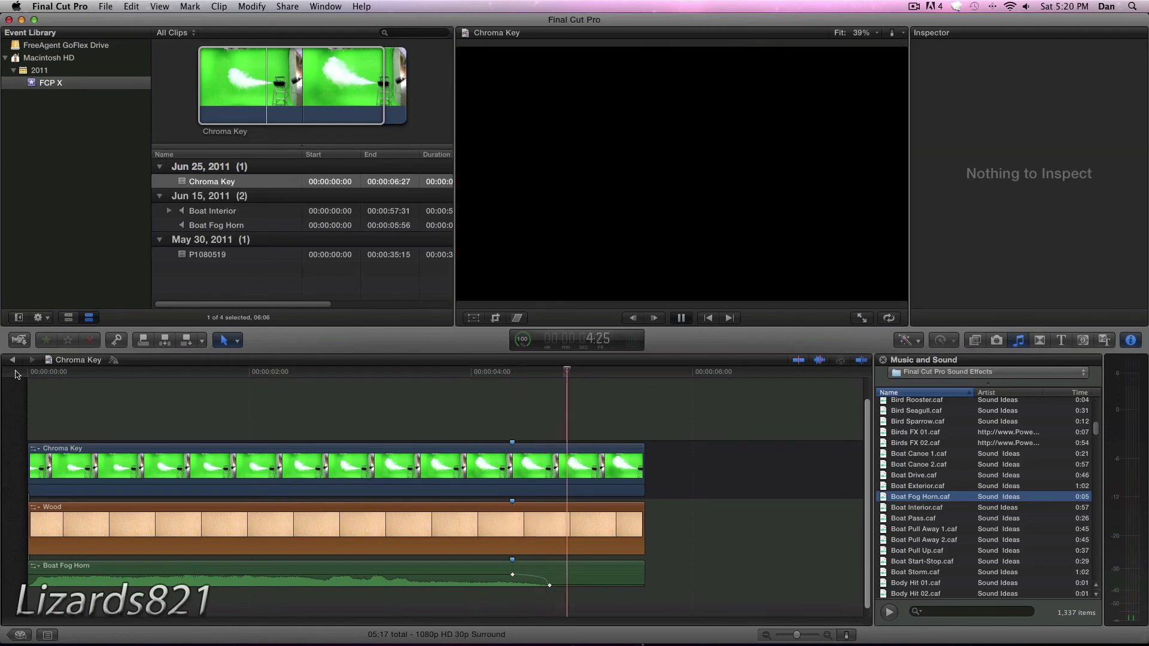
{"action": "key", "text": "space"}
{"action": "left_click", "coordinate": [91, 372]}
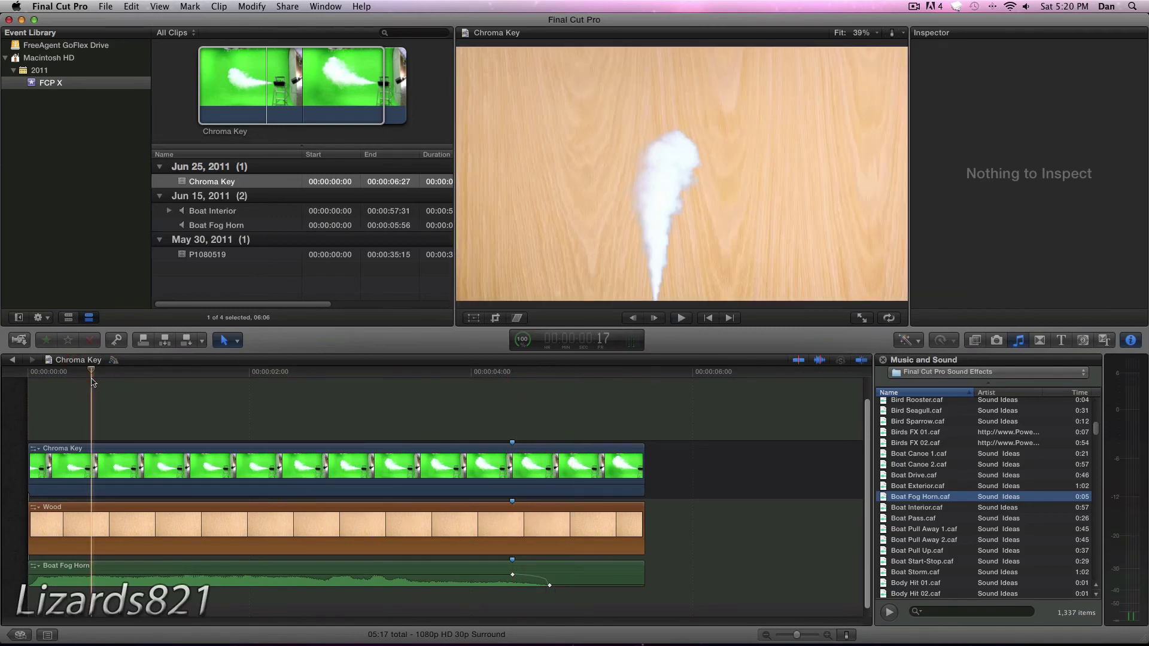
{"action": "left_click", "coordinate": [210, 457]}
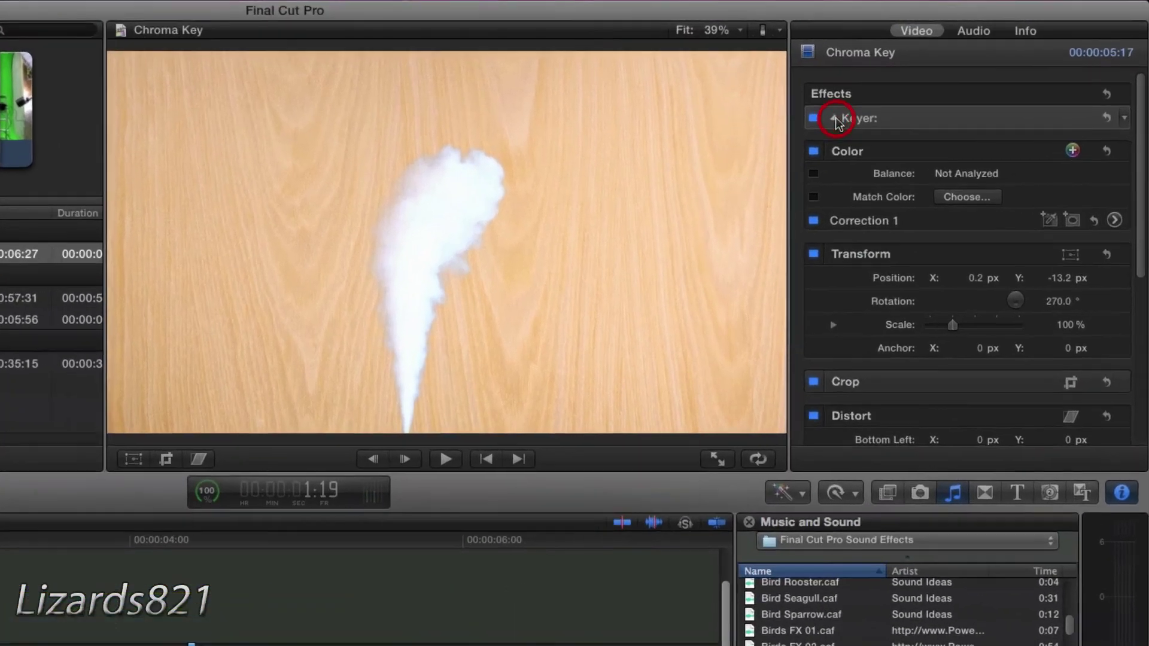
Step: Expand the Keyer settings to review Strength 100%, Edge Distance 3.0 and Spill Level 46%
{"action": "left_click", "coordinate": [939, 91]}
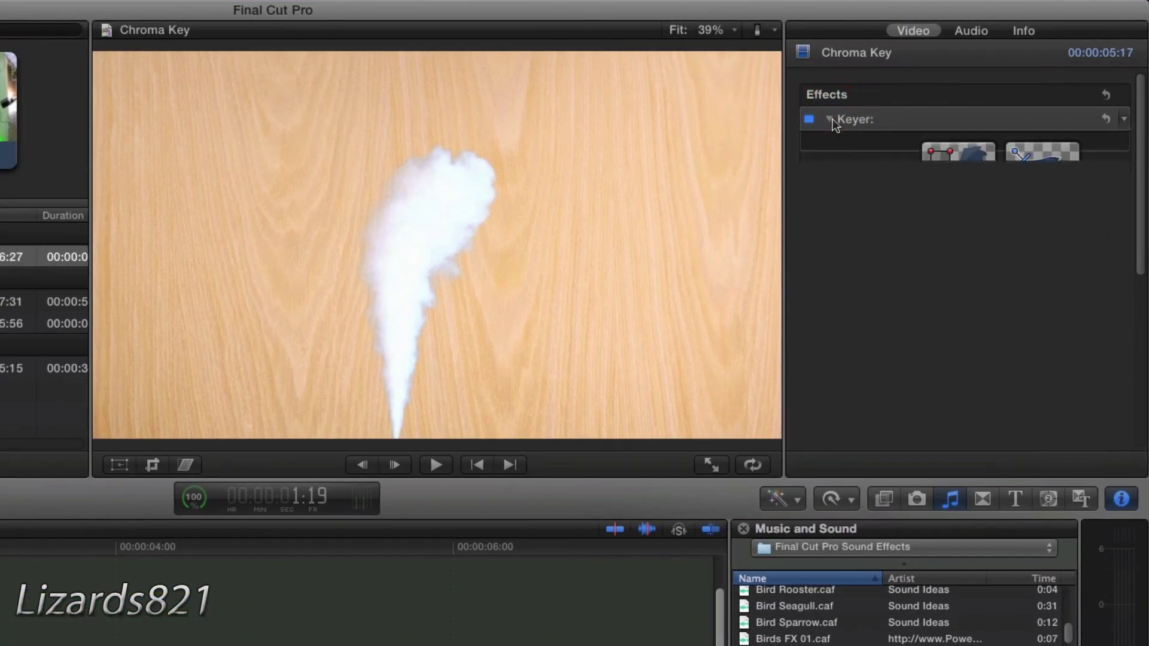
{"action": "scroll", "coordinate": [865, 286], "scroll_direction": "down", "scroll_amount": 1}
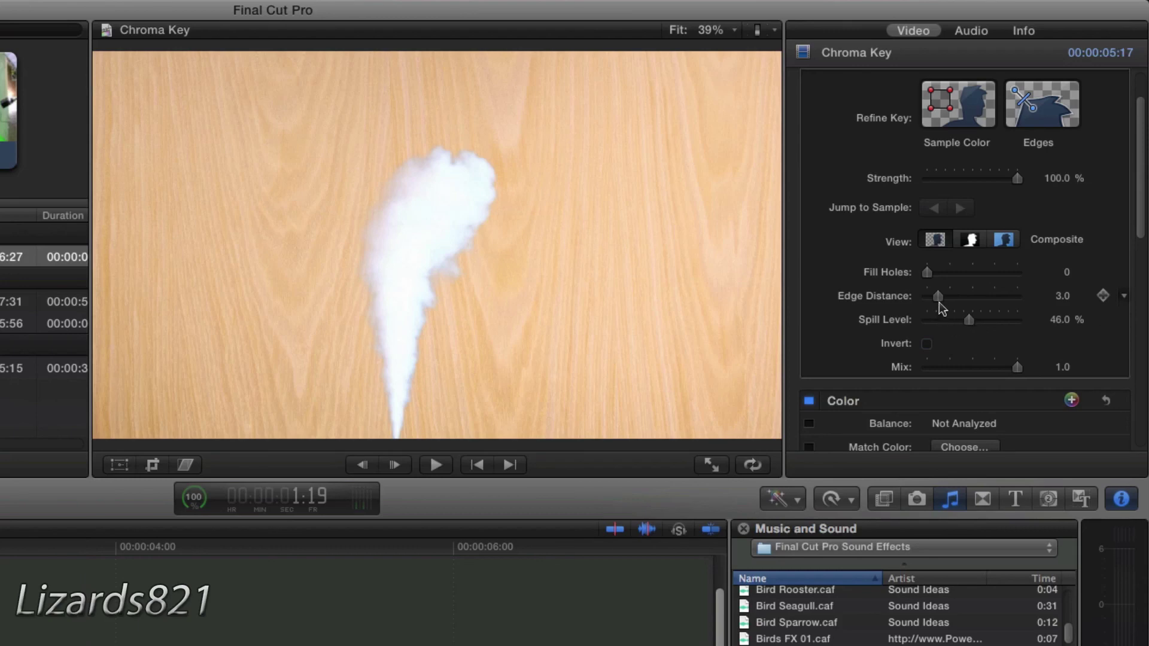
{"action": "scroll", "coordinate": [886, 211], "scroll_direction": "up", "scroll_amount": 4}
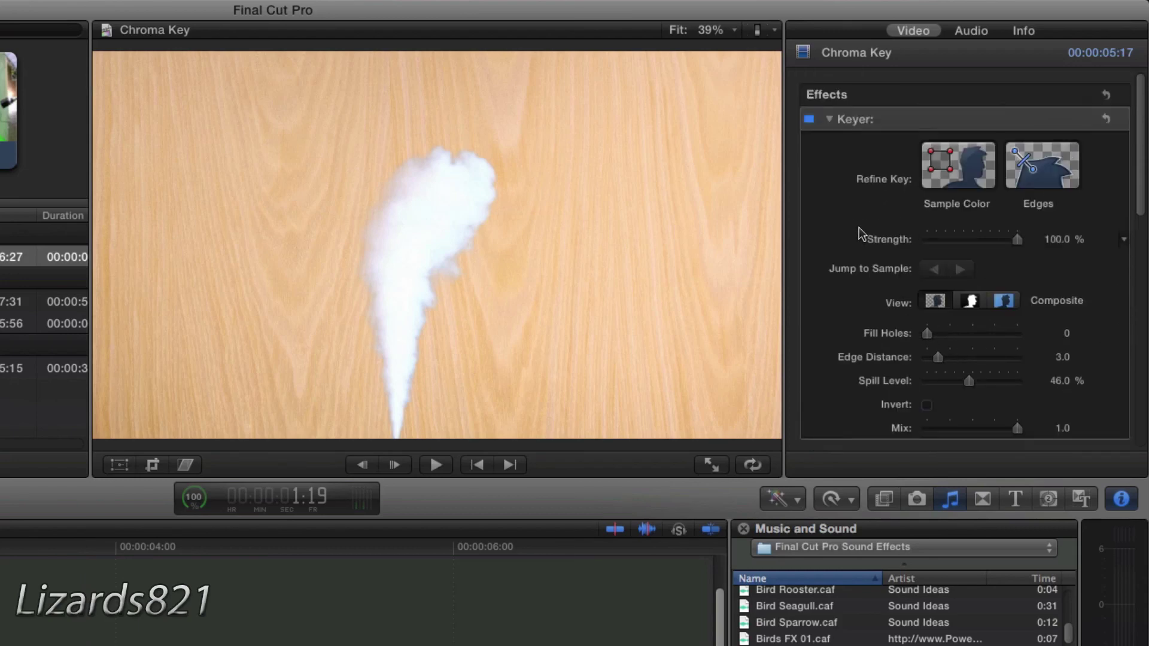